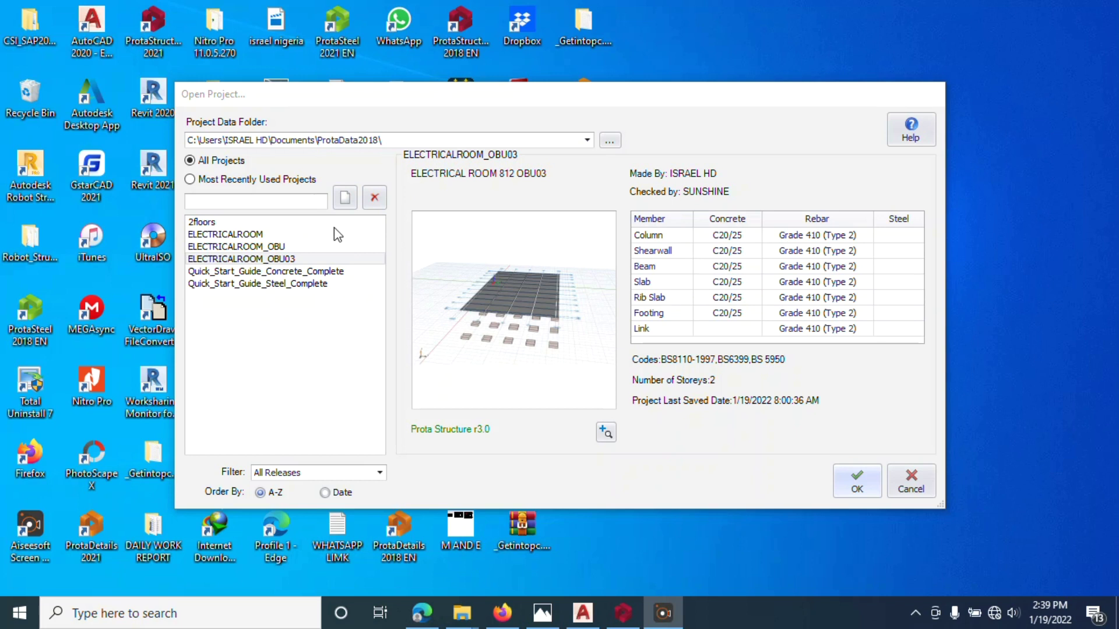
Step: Start a new project with the project code 4bedroom_duplex_training
{"action": "left_click", "coordinate": [346, 200]}
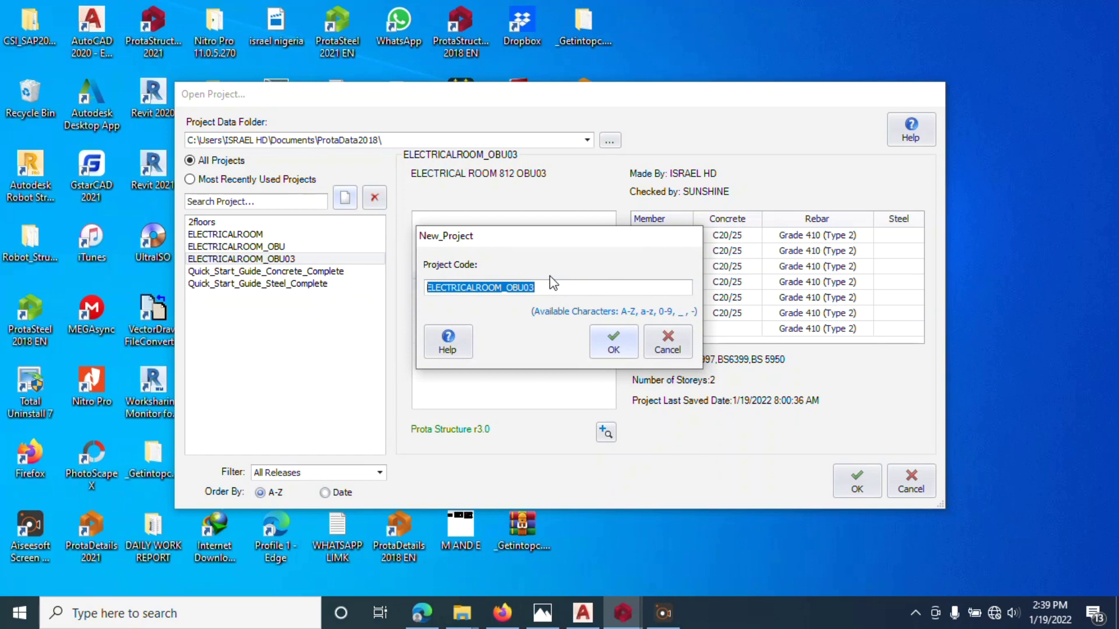
{"action": "type", "text": "4bed"}
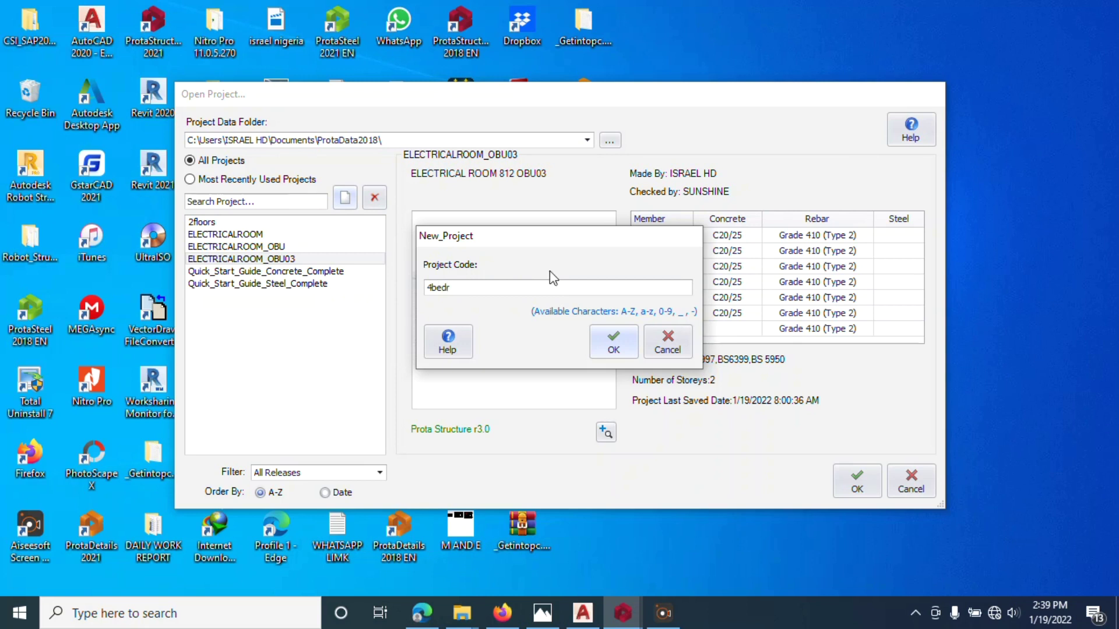
{"action": "type", "text": "room"}
{"action": "type", "text": "ning"}
Step: Confirm the project code and import the UK (BS8110) settings template instead of Turkey (TS500)
{"action": "left_click", "coordinate": [610, 330]}
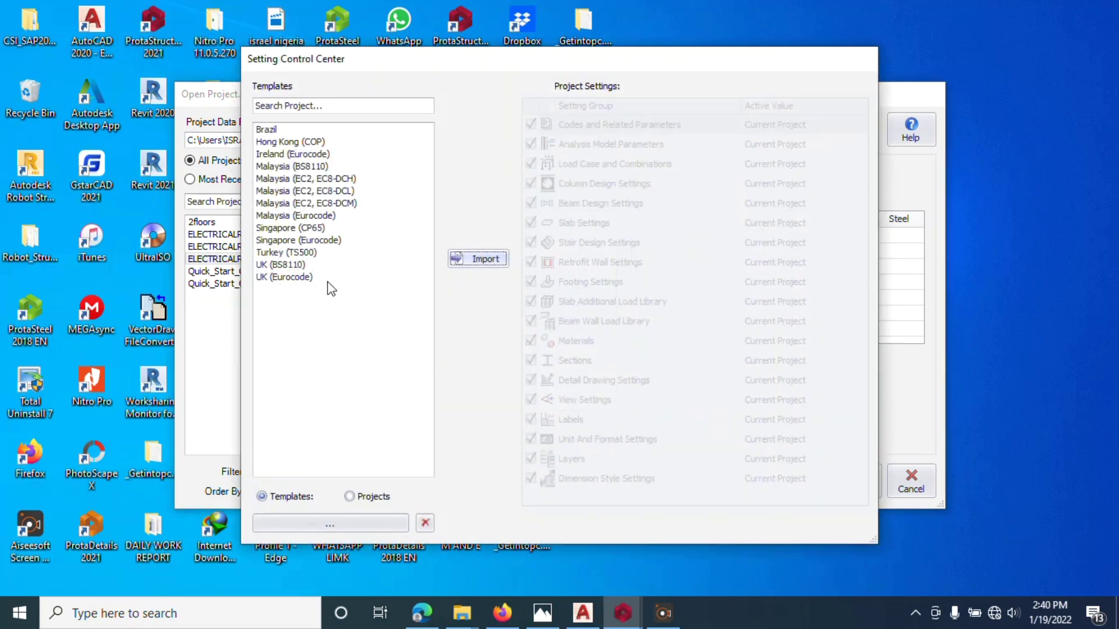
{"action": "left_click", "coordinate": [291, 254]}
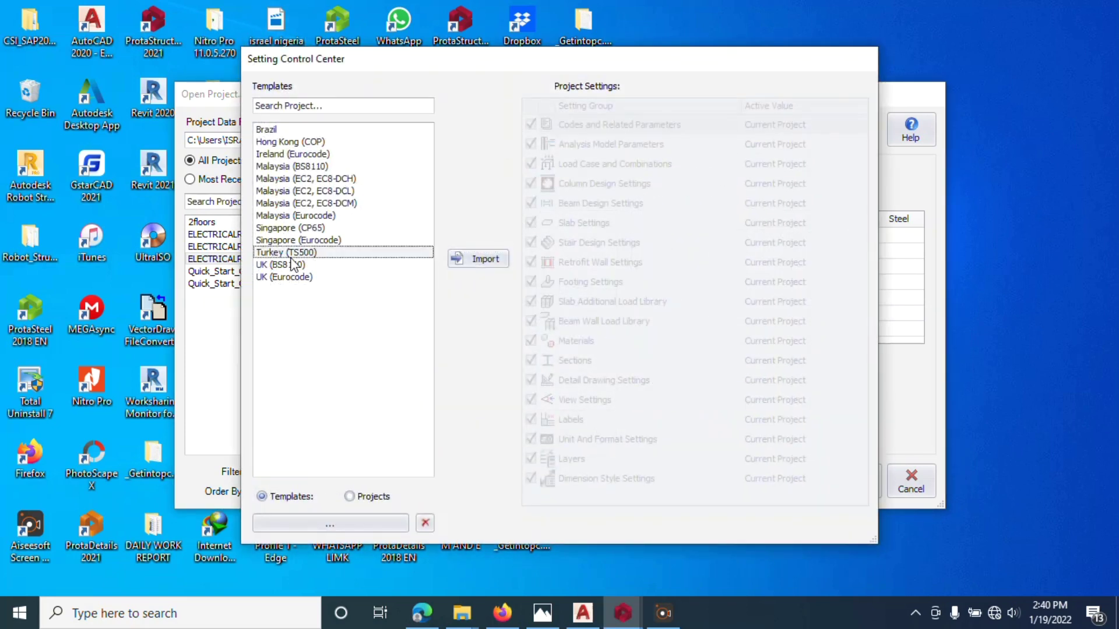
{"action": "left_click", "coordinate": [288, 266]}
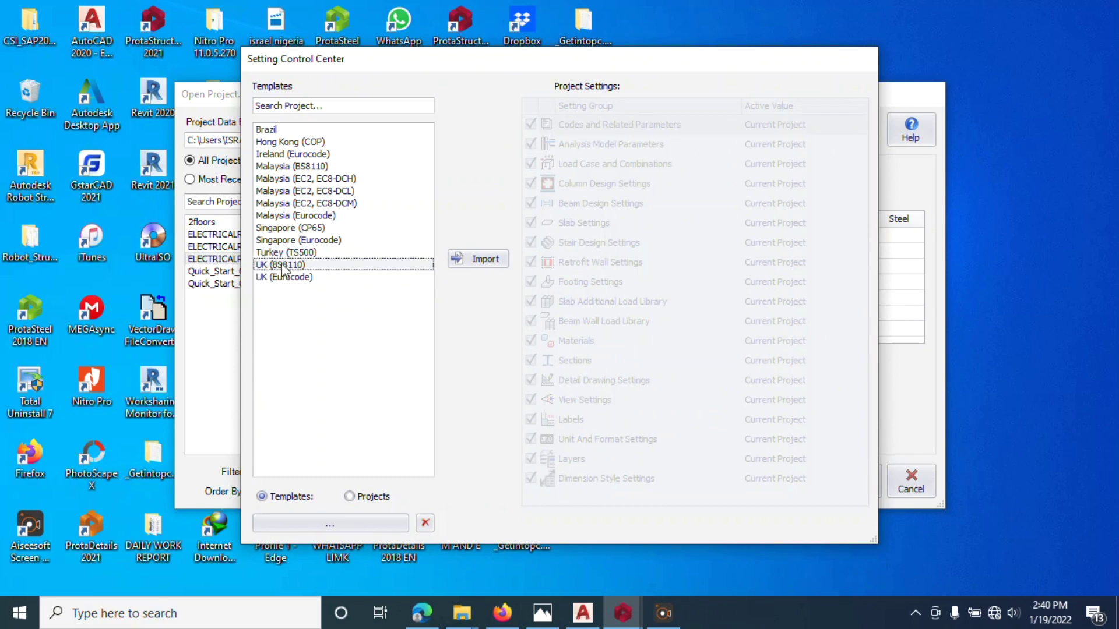
{"action": "left_click", "coordinate": [466, 263]}
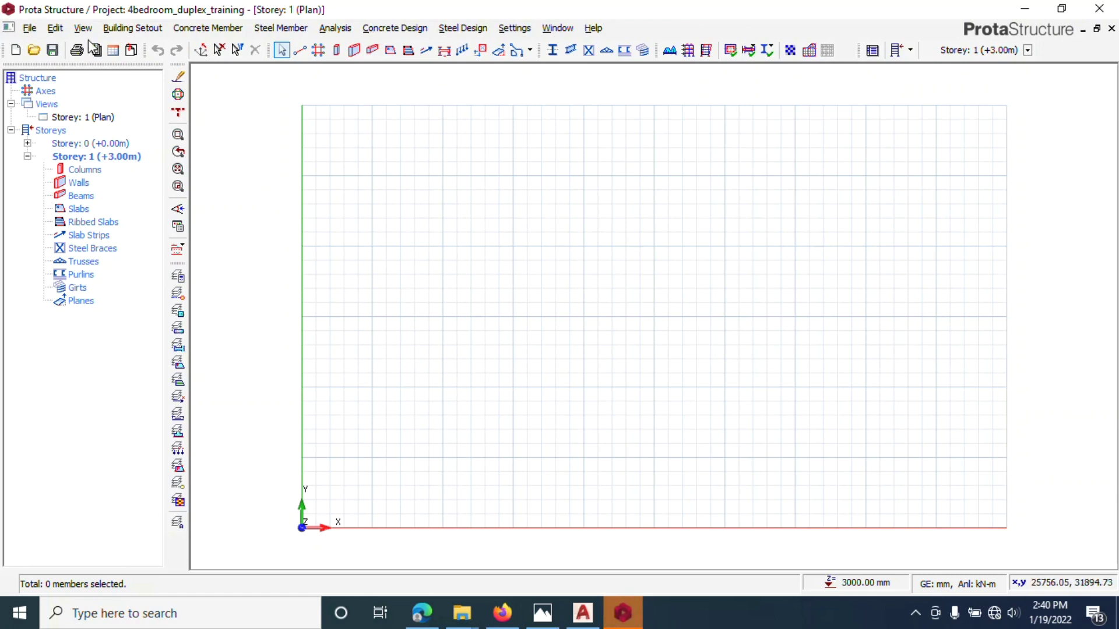
{"action": "left_click", "coordinate": [35, 29]}
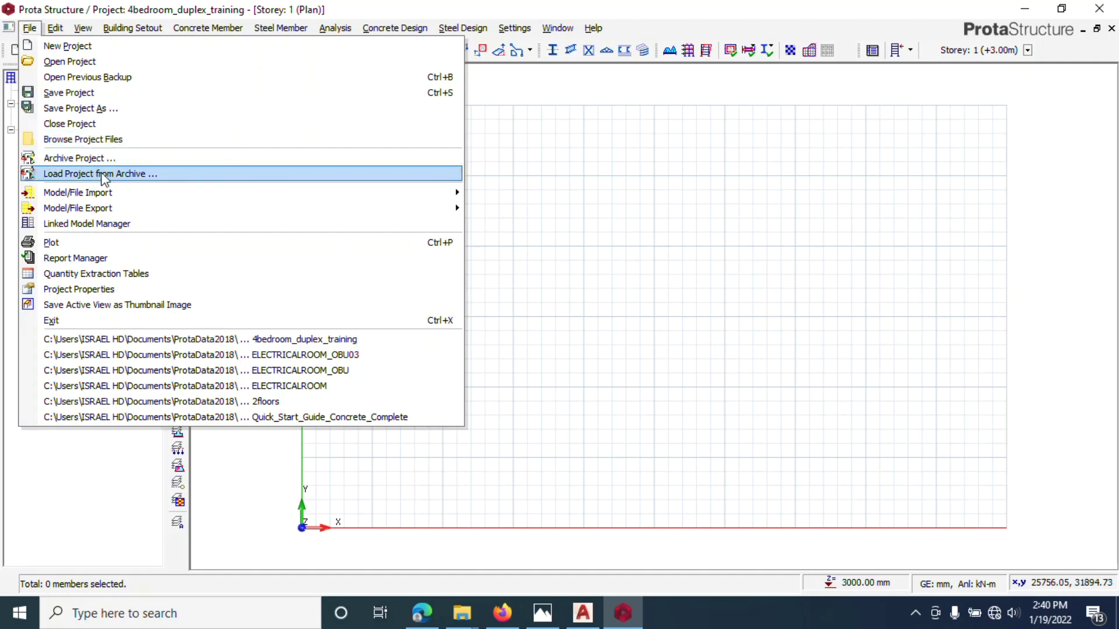
{"action": "mouse_move", "coordinate": [96, 194]}
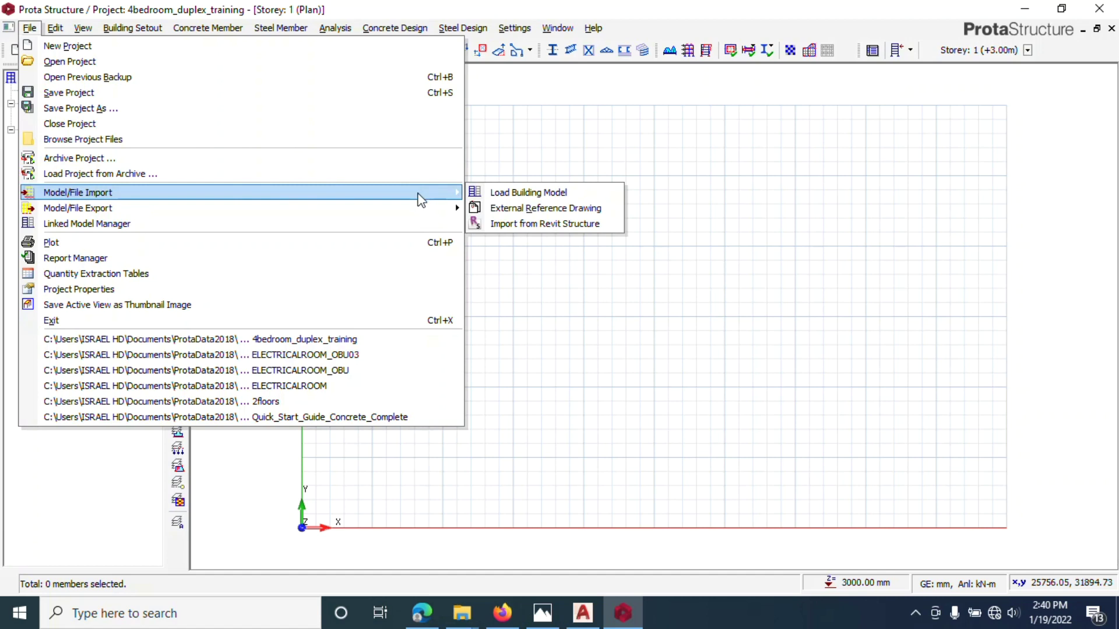
{"action": "mouse_move", "coordinate": [407, 208]}
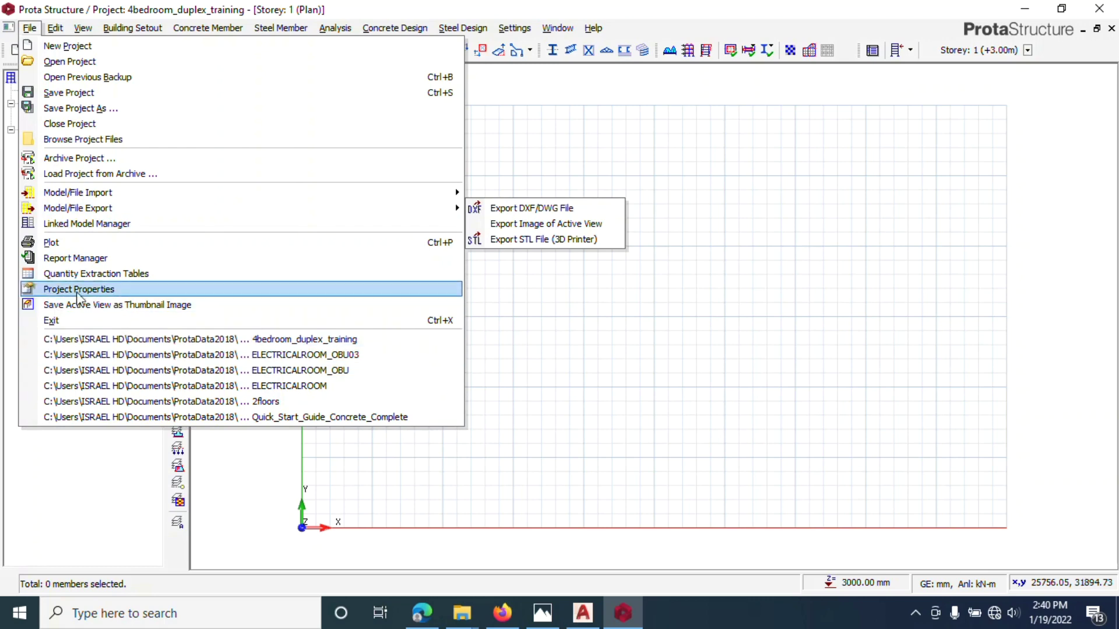
Step: Look through the Edit menu commands without choosing any
{"action": "left_click", "coordinate": [50, 30]}
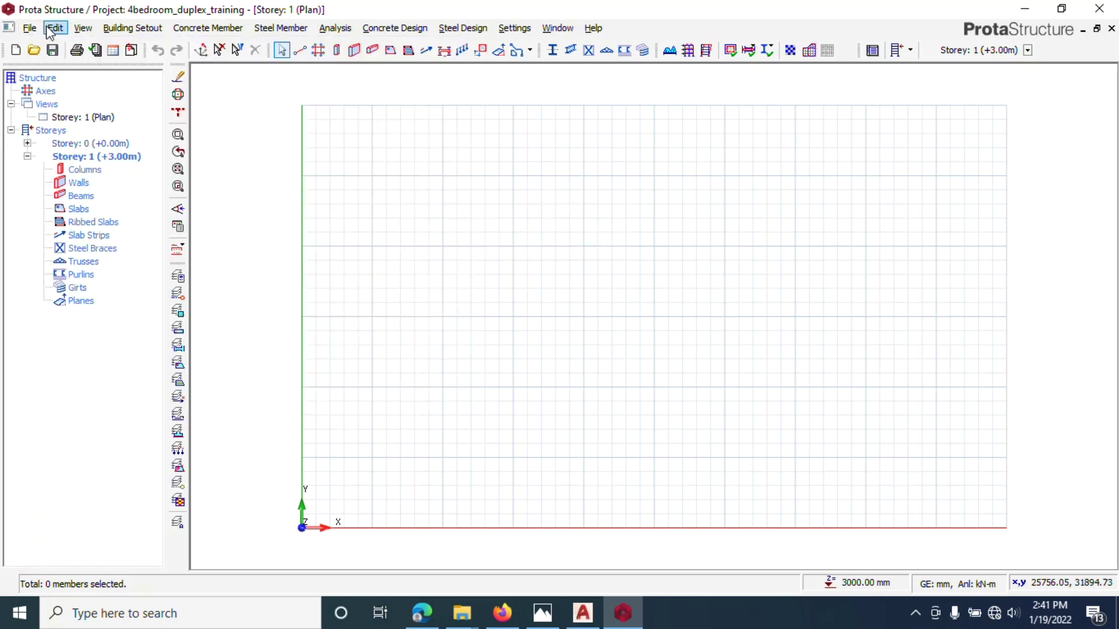
{"action": "left_click", "coordinate": [50, 29]}
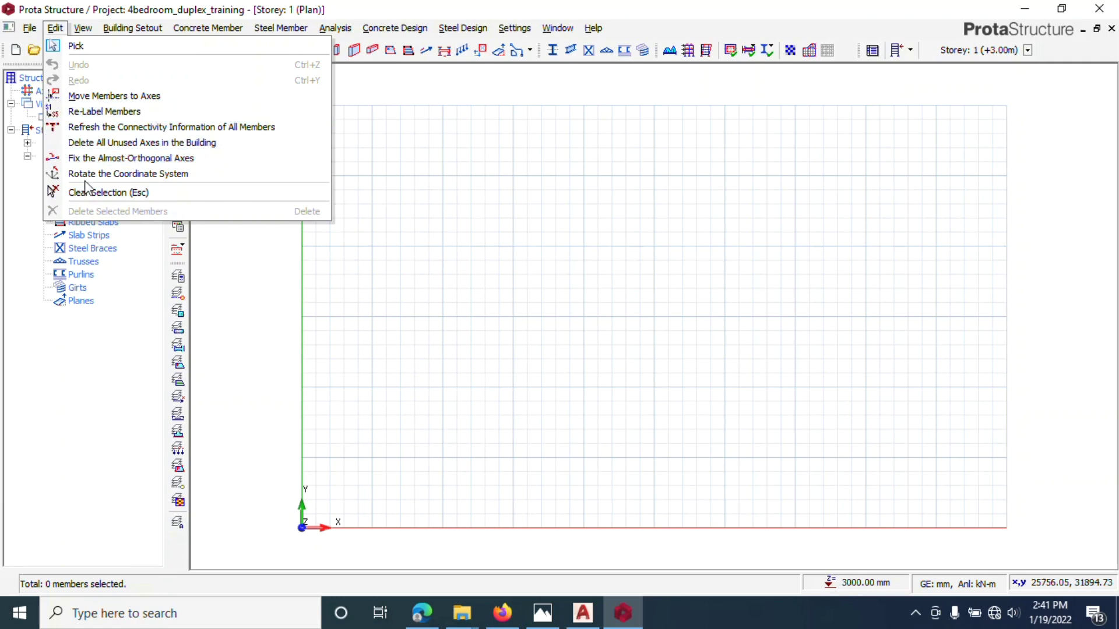
{"action": "left_click", "coordinate": [91, 37]}
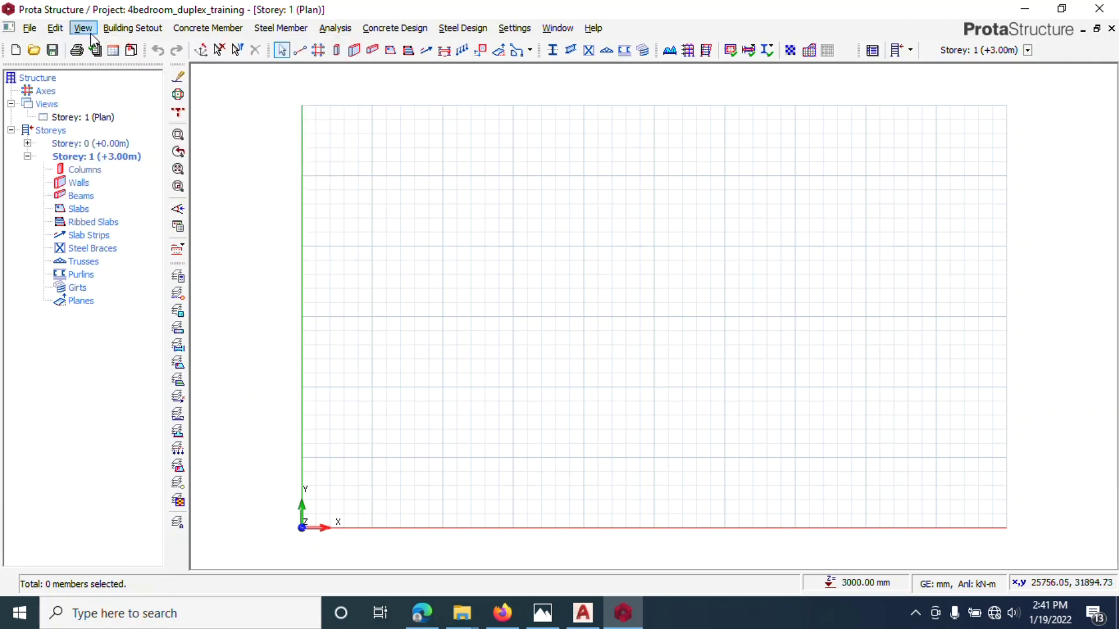
Step: Review the Grid and Object Snap display settings, cancel without changes, and reopen the View menu
{"action": "left_click", "coordinate": [90, 36]}
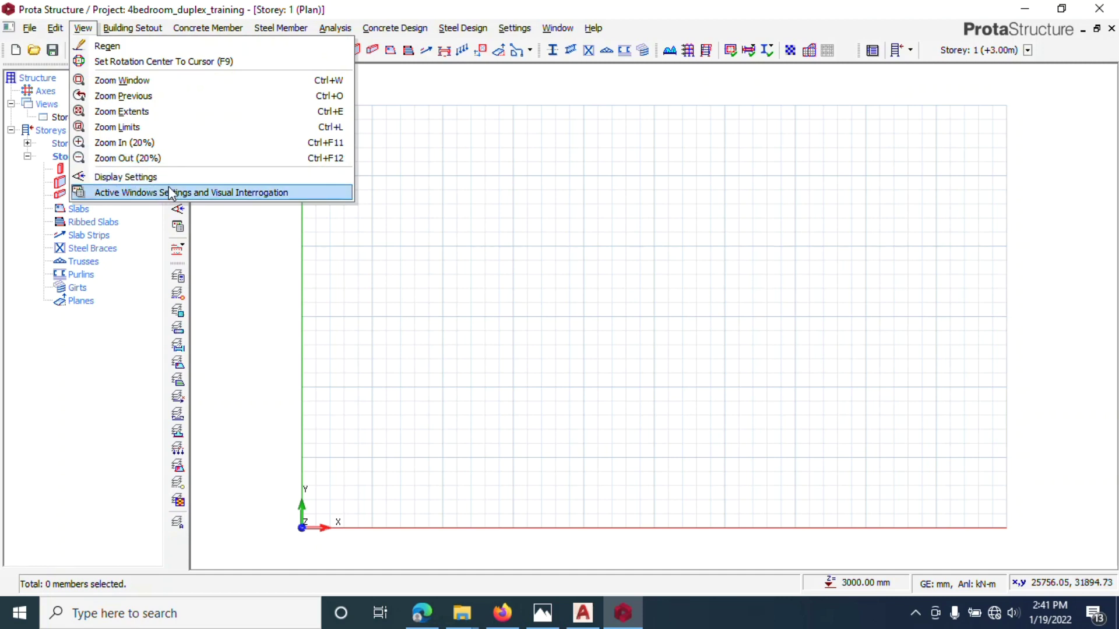
{"action": "left_click", "coordinate": [146, 178]}
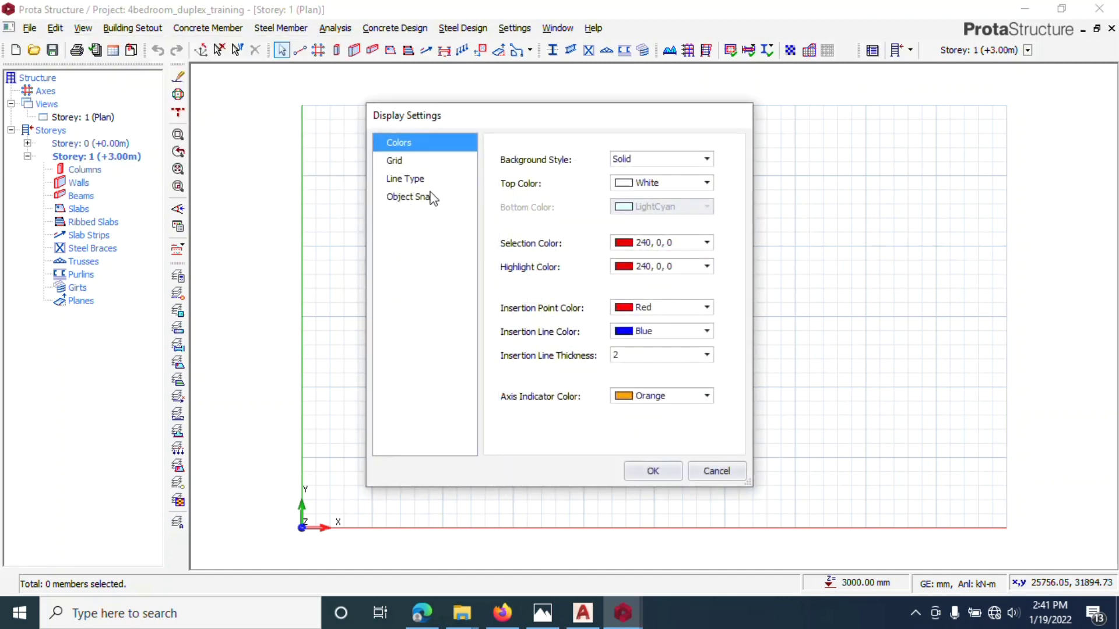
{"action": "left_click", "coordinate": [399, 163]}
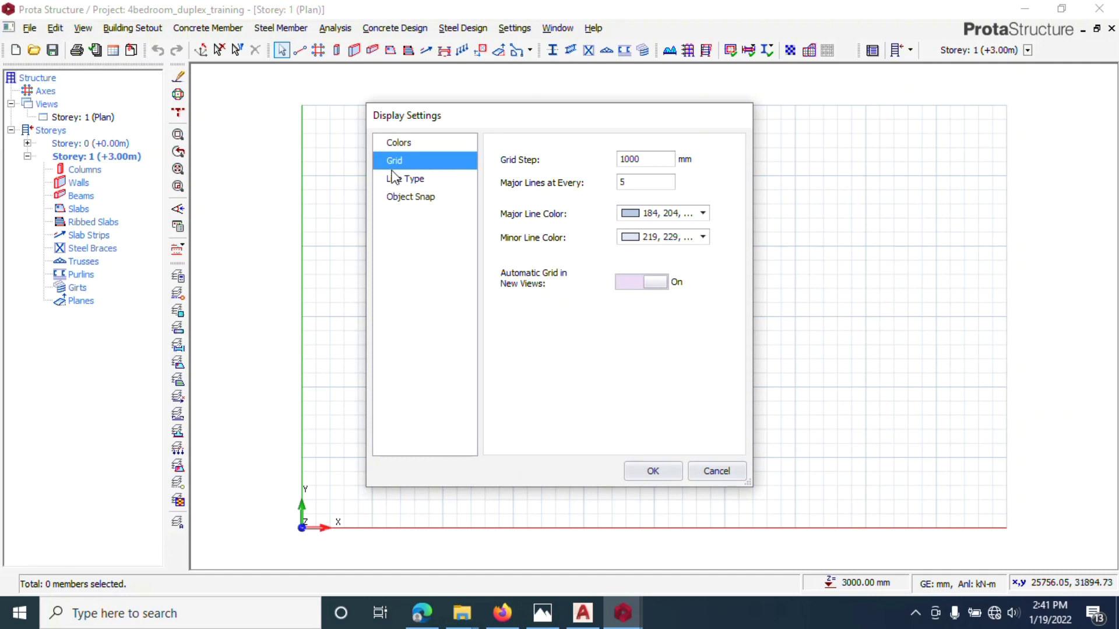
{"action": "left_click", "coordinate": [413, 201]}
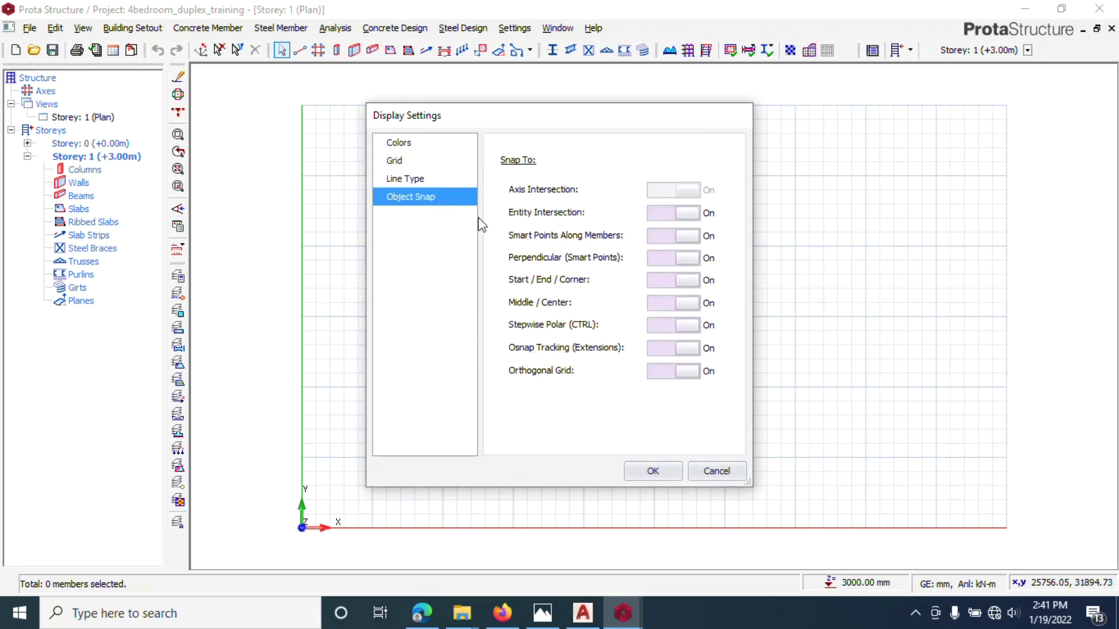
{"action": "left_click", "coordinate": [718, 472]}
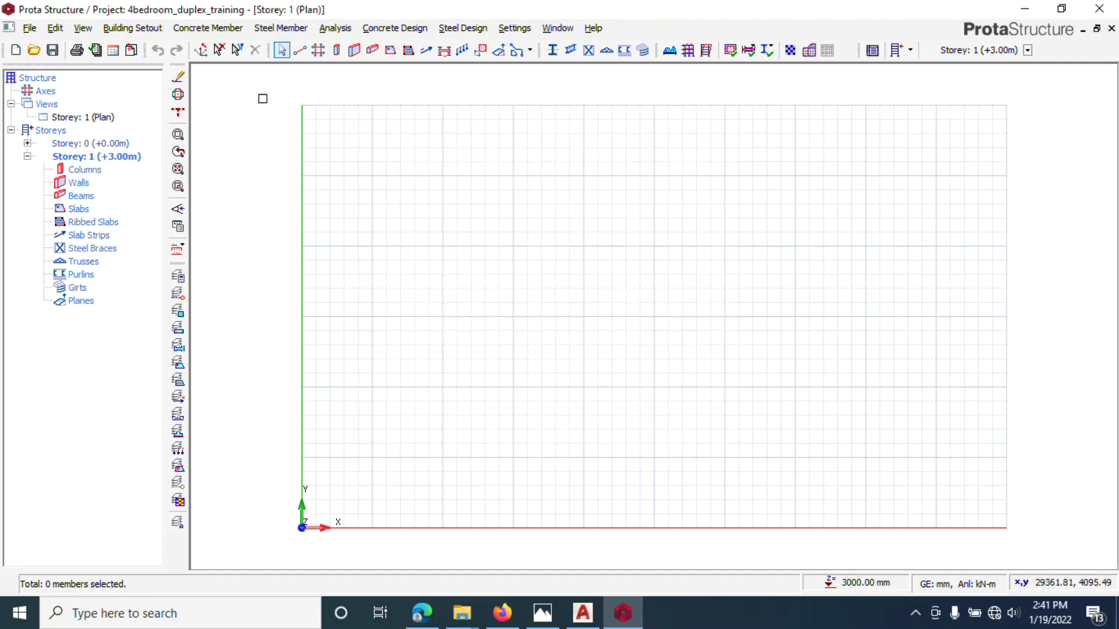
{"action": "left_click", "coordinate": [82, 26]}
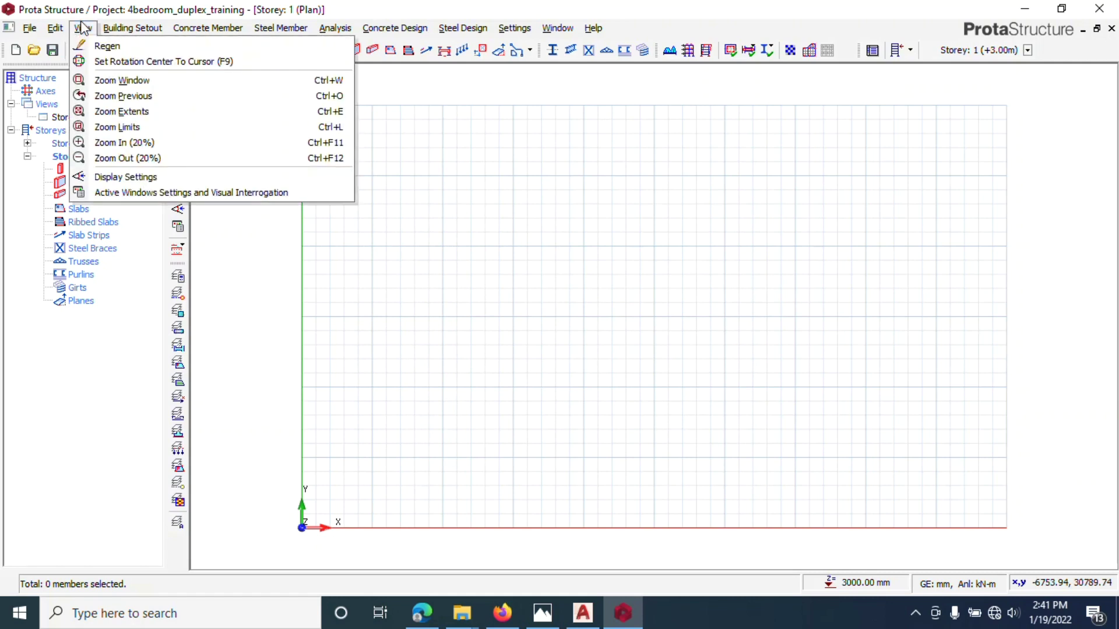
Step: Set the Visual Interrogation recoloring criterion to Design Status and apply it
{"action": "mouse_move", "coordinate": [106, 30]}
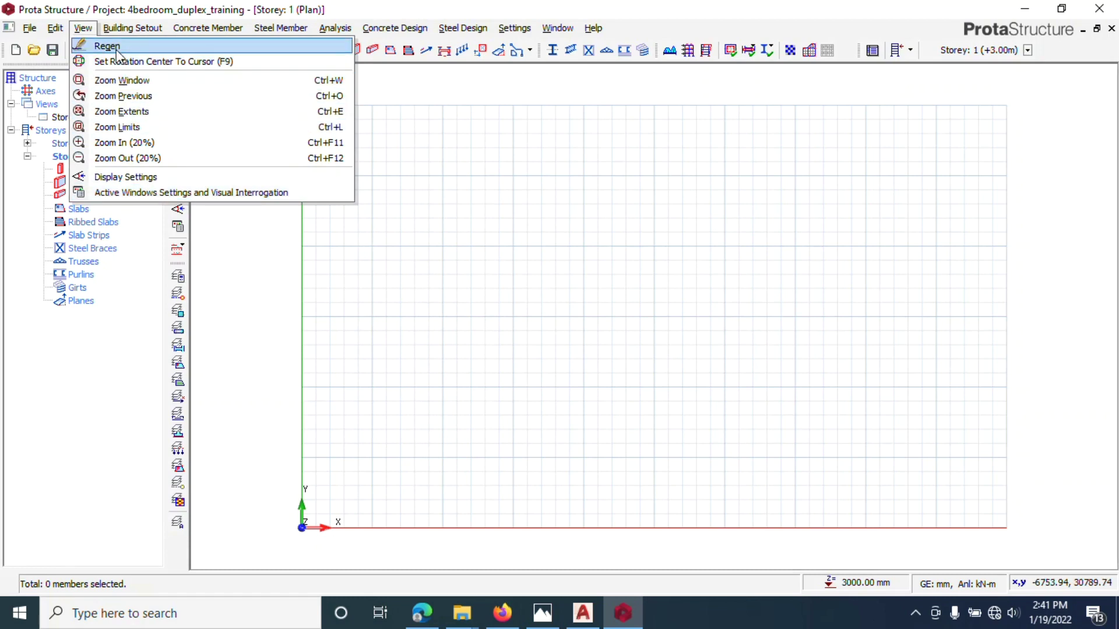
{"action": "left_click", "coordinate": [122, 192]}
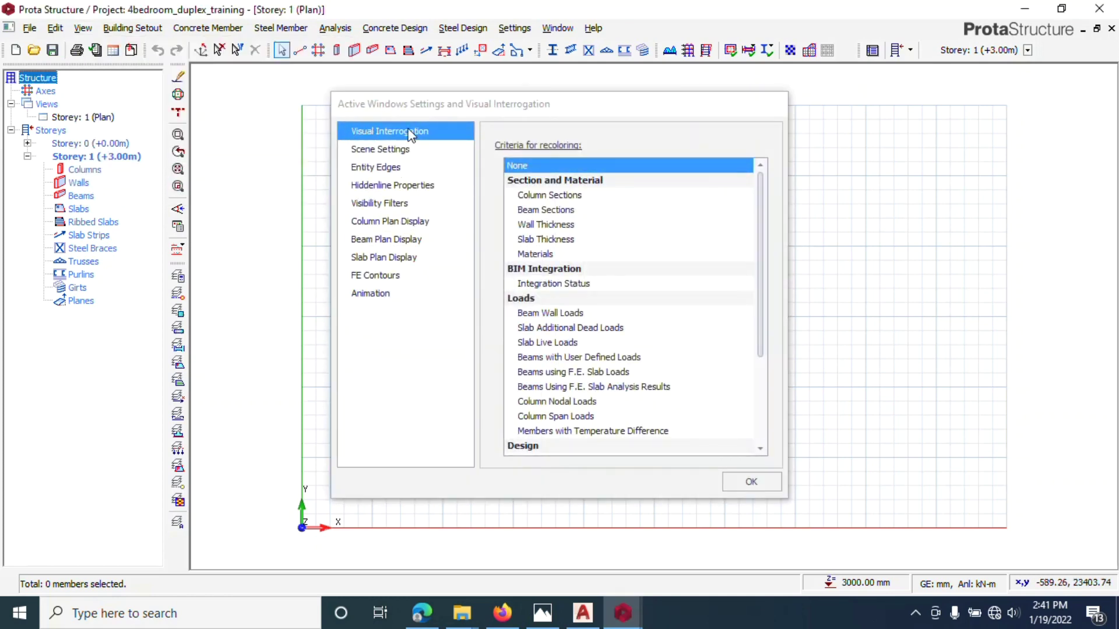
{"action": "left_click", "coordinate": [378, 135]}
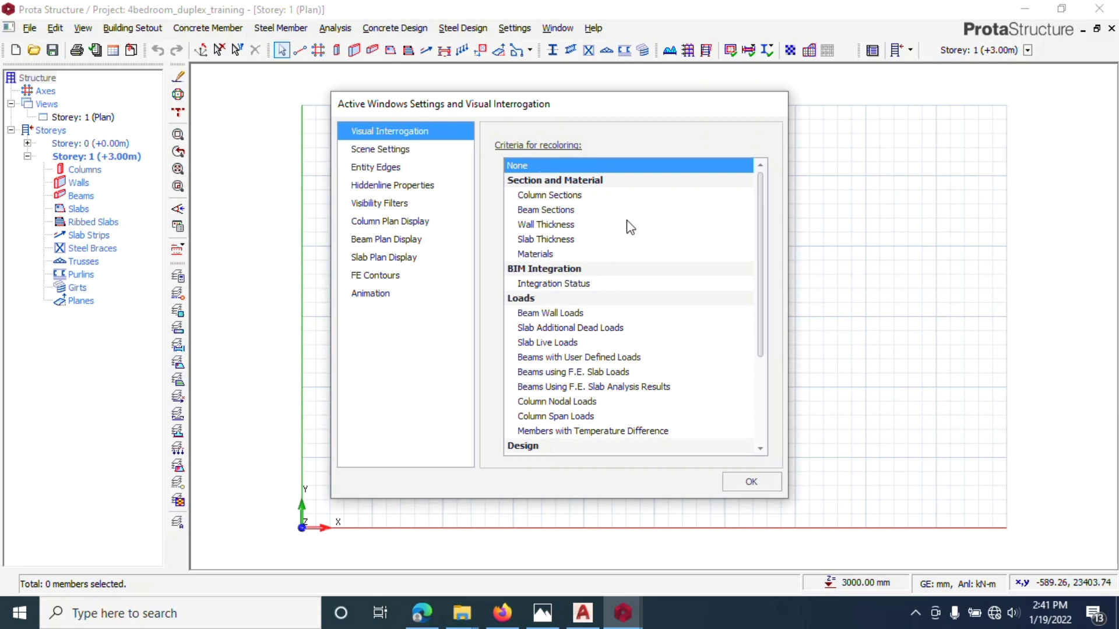
{"action": "scroll", "coordinate": [577, 217], "scroll_direction": "down", "scroll_amount": 1}
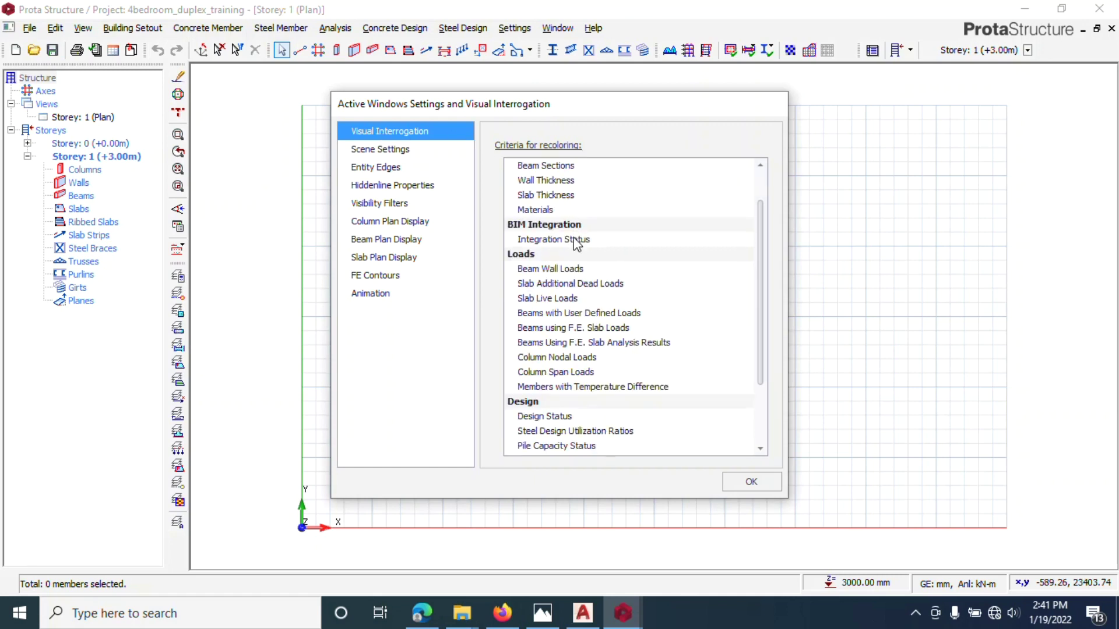
{"action": "left_click", "coordinate": [551, 416]}
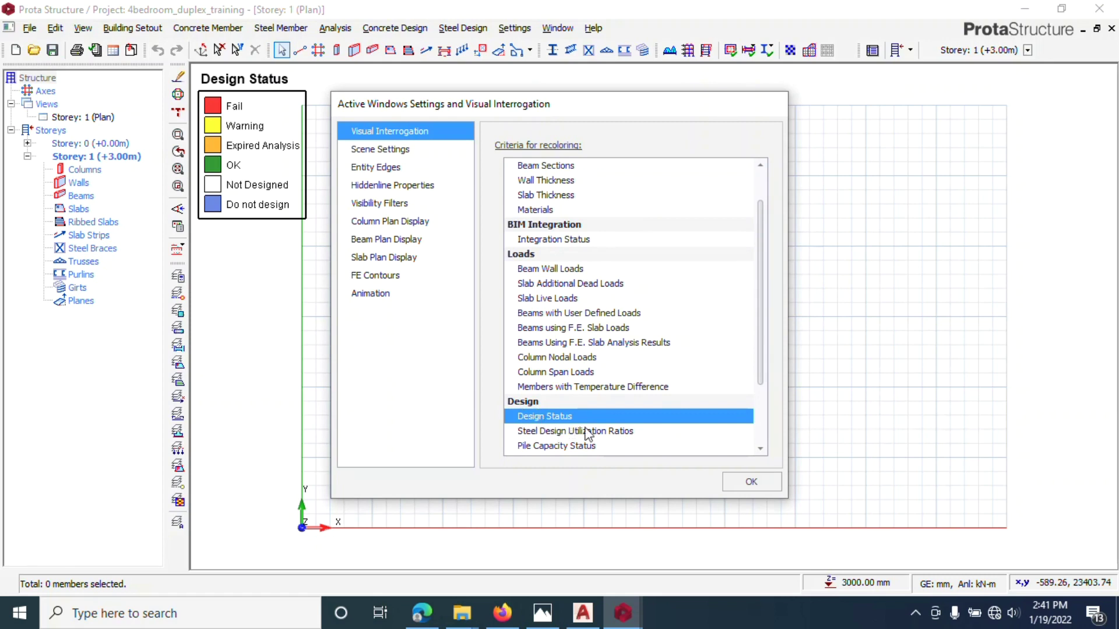
{"action": "scroll", "coordinate": [589, 372], "scroll_direction": "down", "scroll_amount": 2}
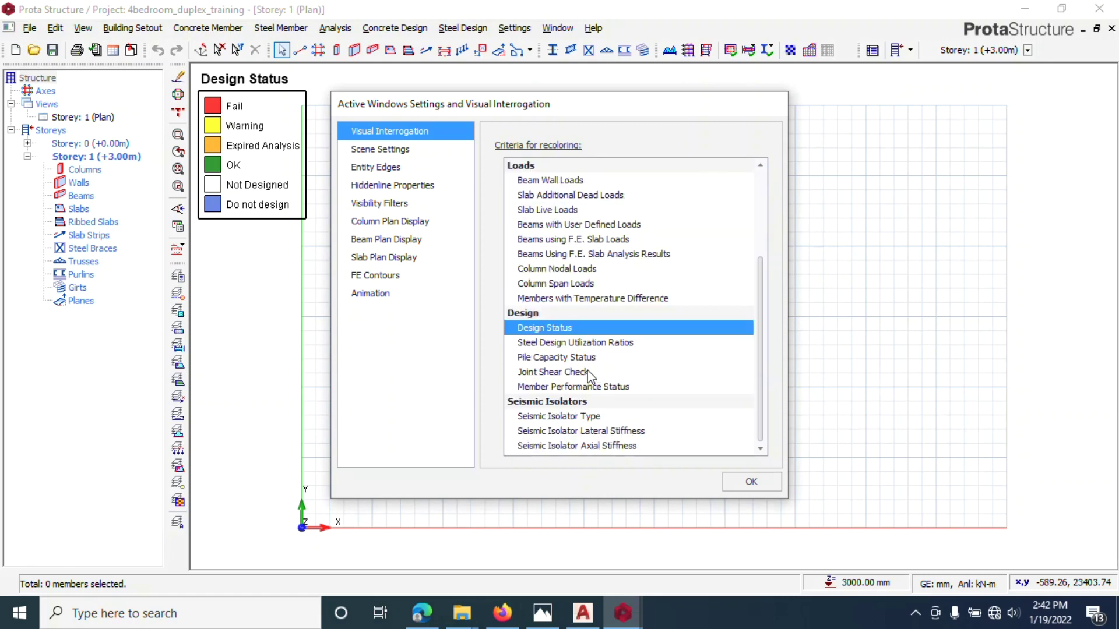
{"action": "scroll", "coordinate": [577, 290], "scroll_direction": "up", "scroll_amount": 3}
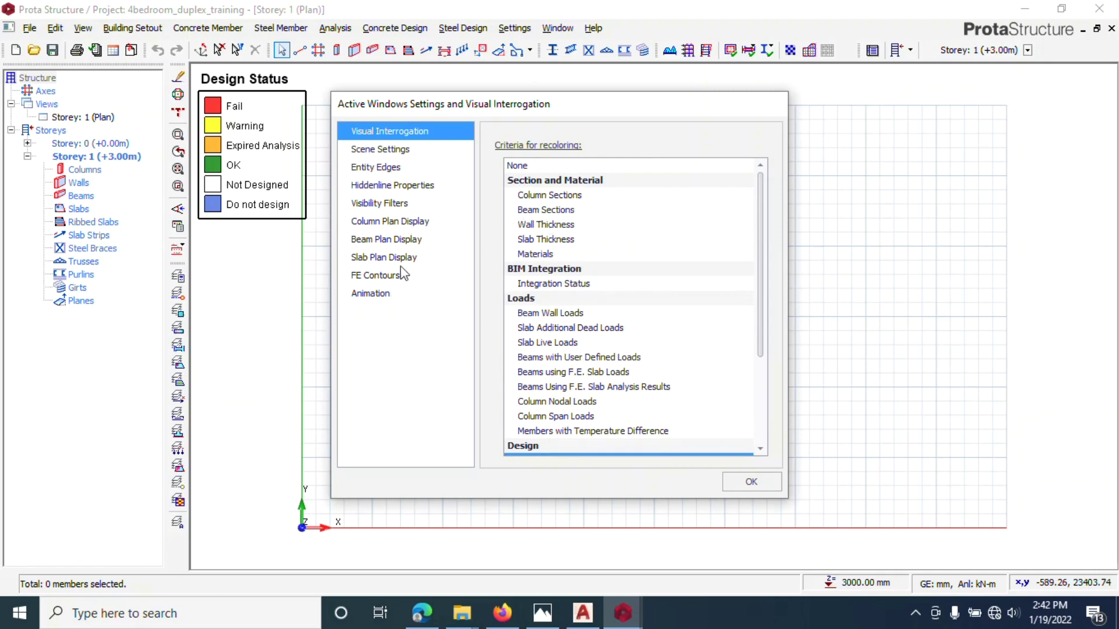
{"action": "left_click", "coordinate": [744, 481]}
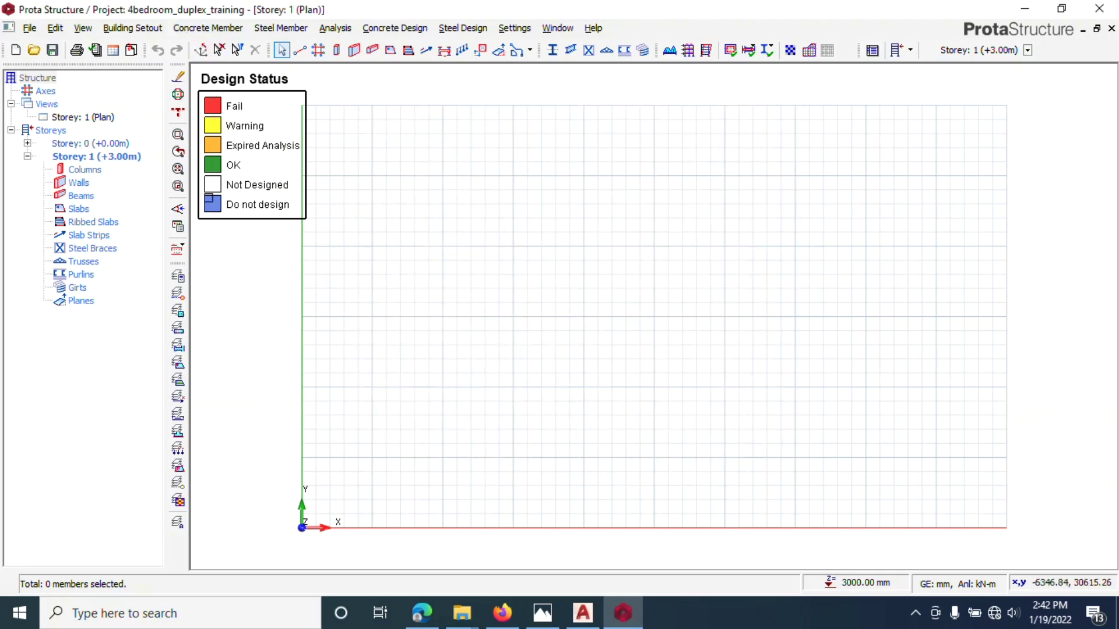
{"action": "left_click", "coordinate": [201, 32]}
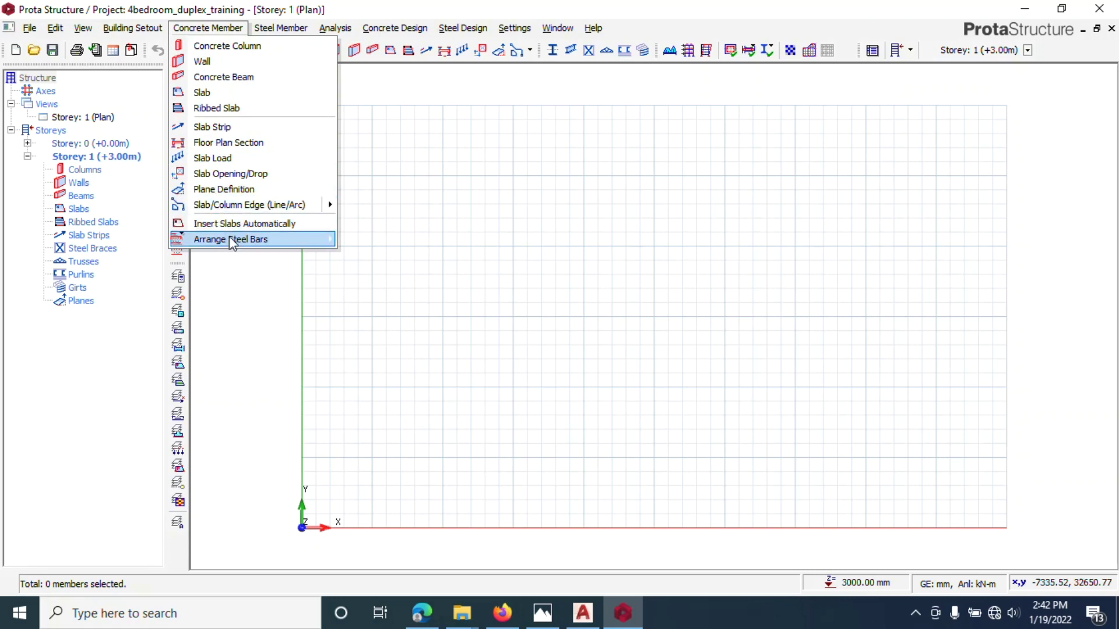
{"action": "mouse_move", "coordinate": [259, 30]}
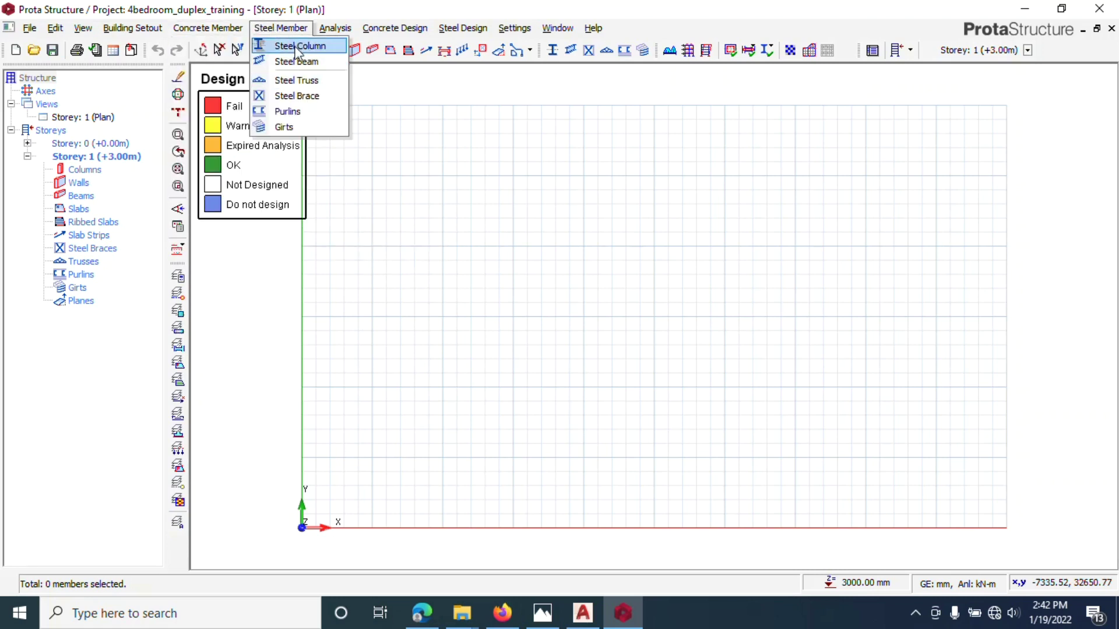
{"action": "left_click", "coordinate": [293, 14]}
{"action": "left_click", "coordinate": [335, 28]}
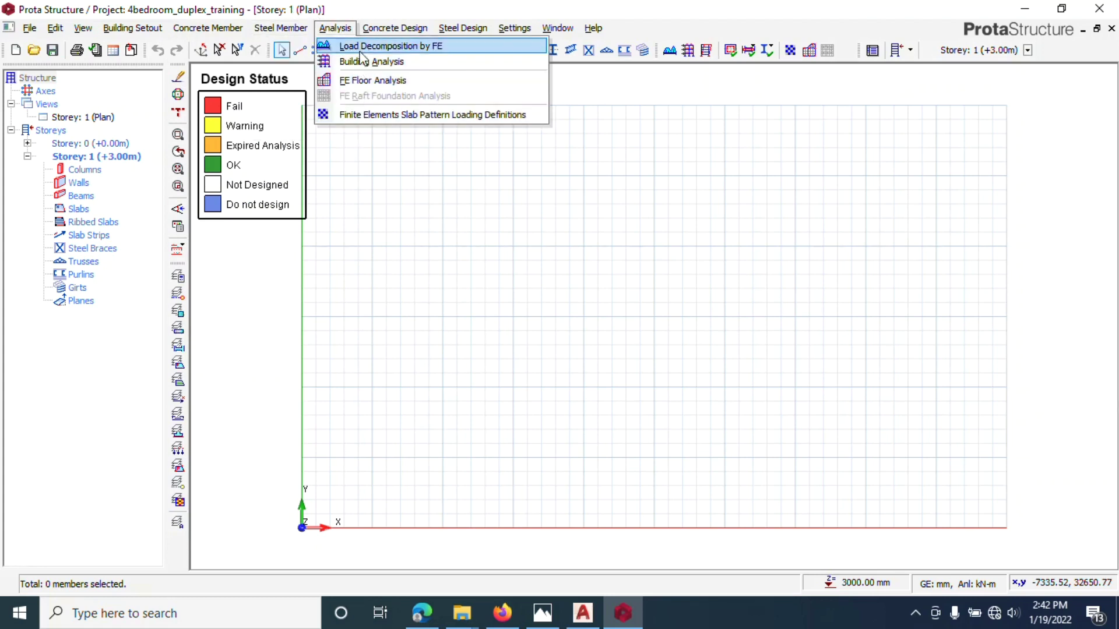
{"action": "mouse_move", "coordinate": [395, 28]}
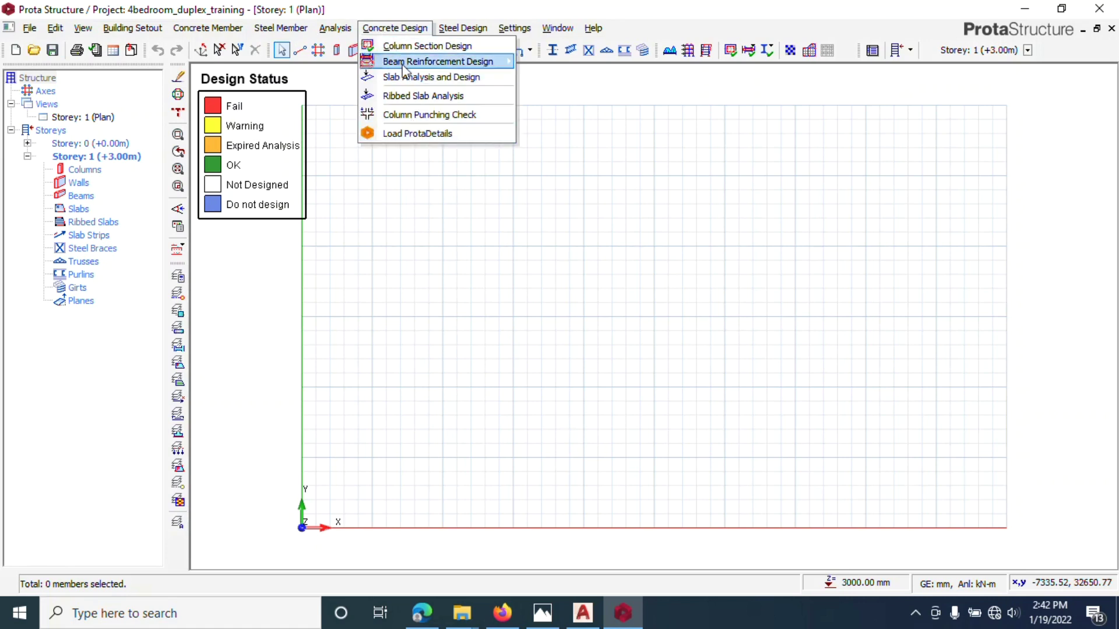
{"action": "mouse_move", "coordinate": [457, 26]}
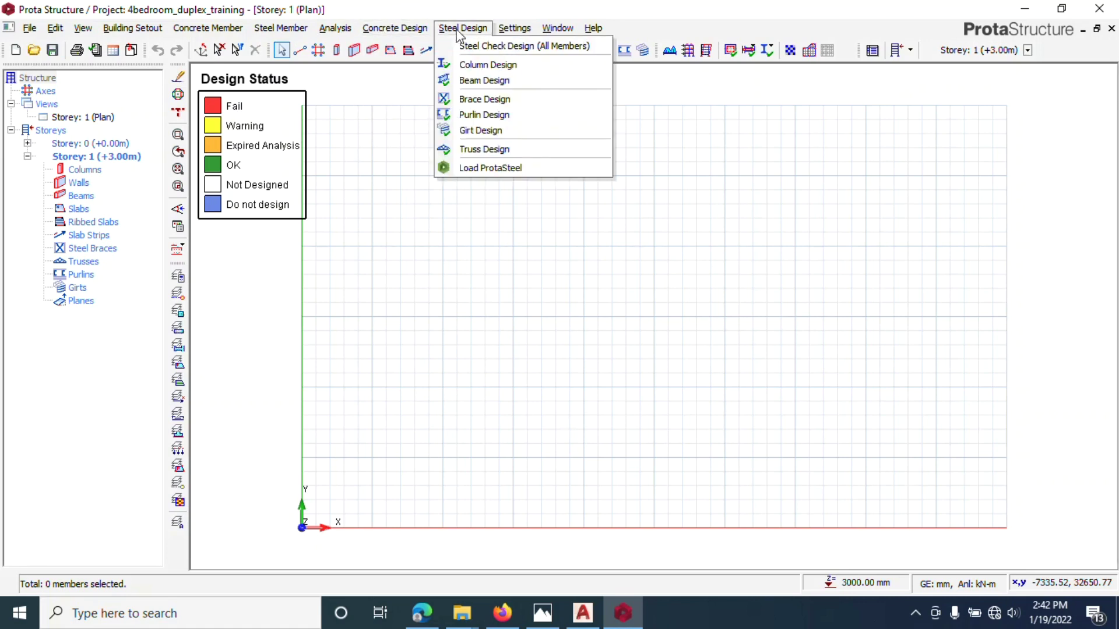
{"action": "mouse_move", "coordinate": [511, 29]}
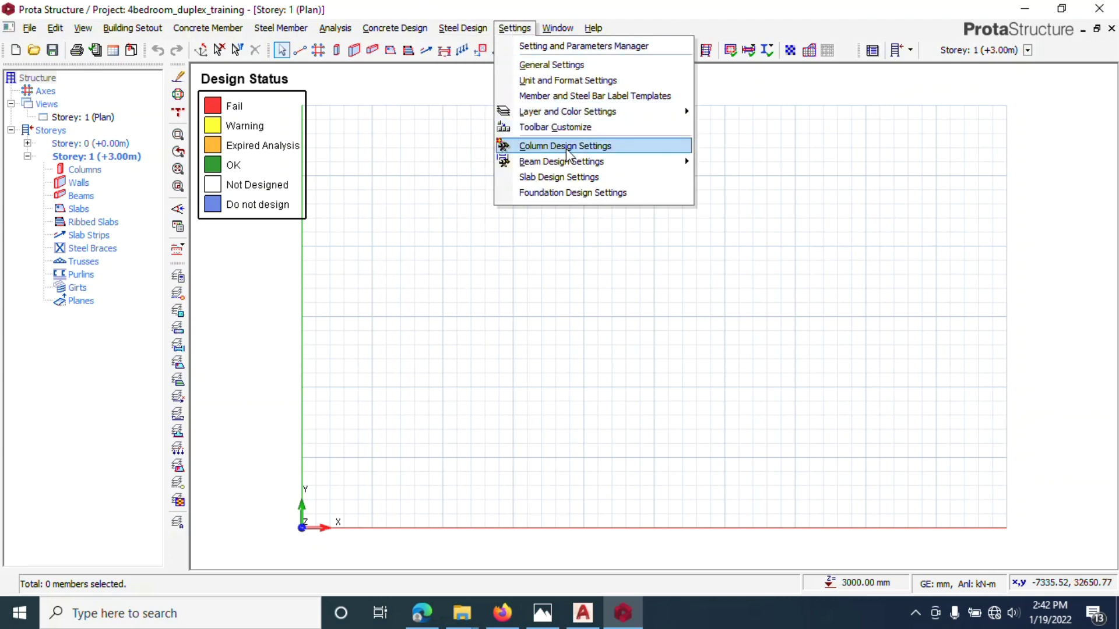
{"action": "mouse_move", "coordinate": [653, 171]}
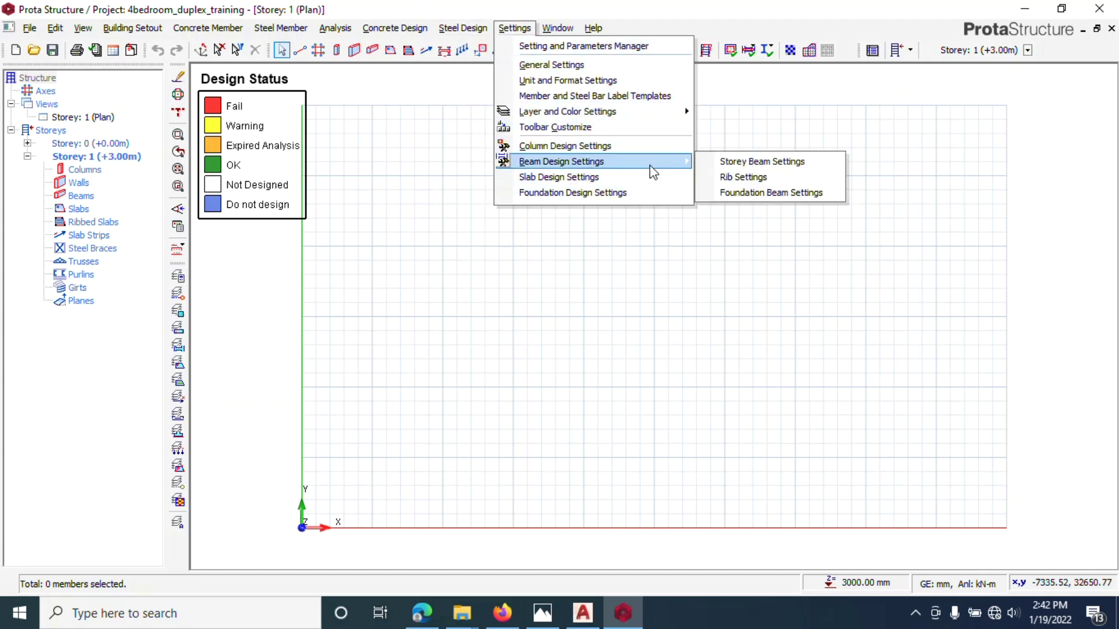
{"action": "left_click", "coordinate": [730, 162]}
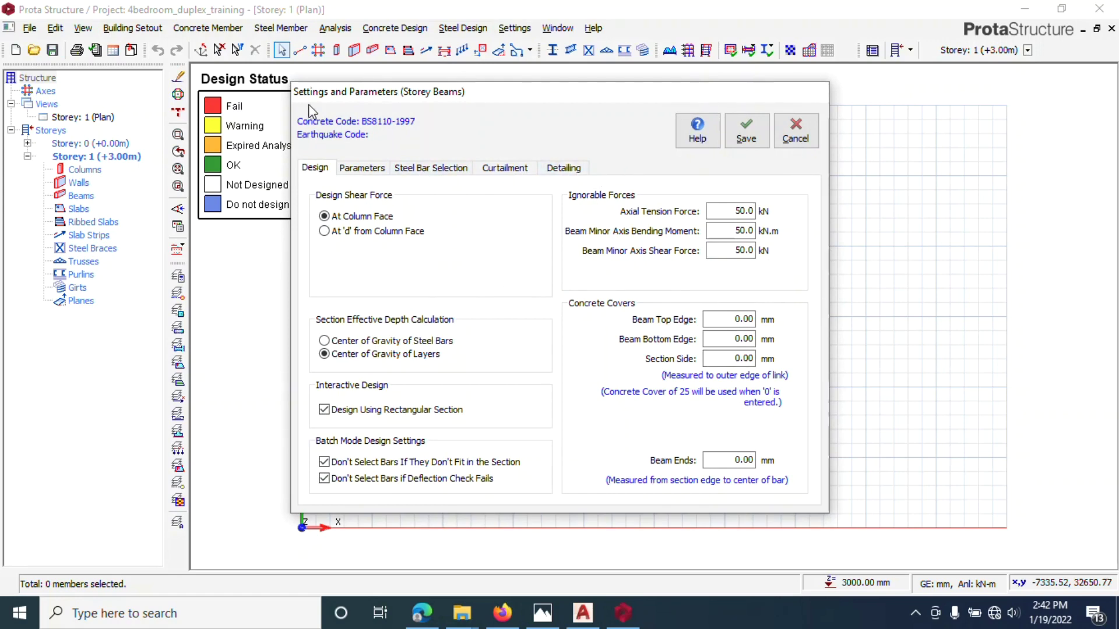
{"action": "left_click", "coordinate": [796, 130]}
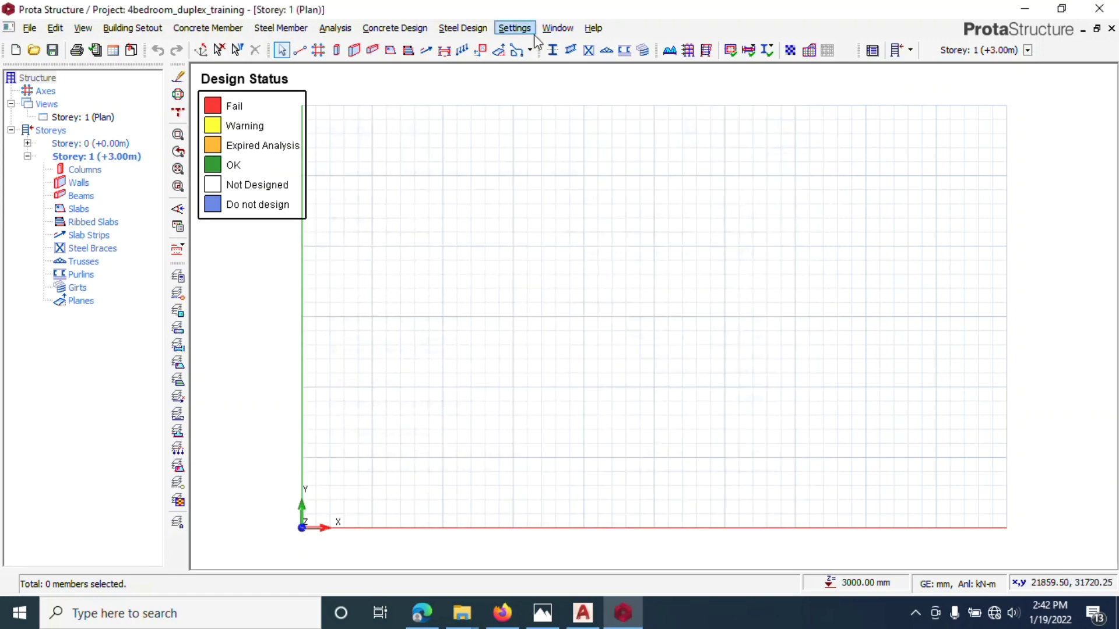
{"action": "left_click", "coordinate": [549, 28]}
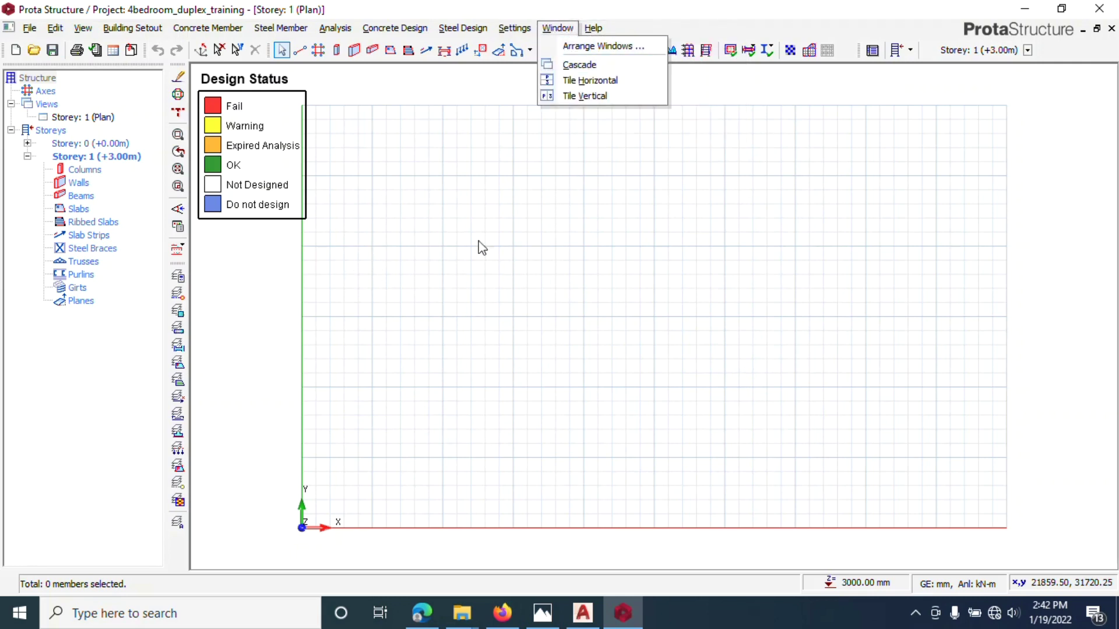
{"action": "left_click", "coordinate": [471, 203]}
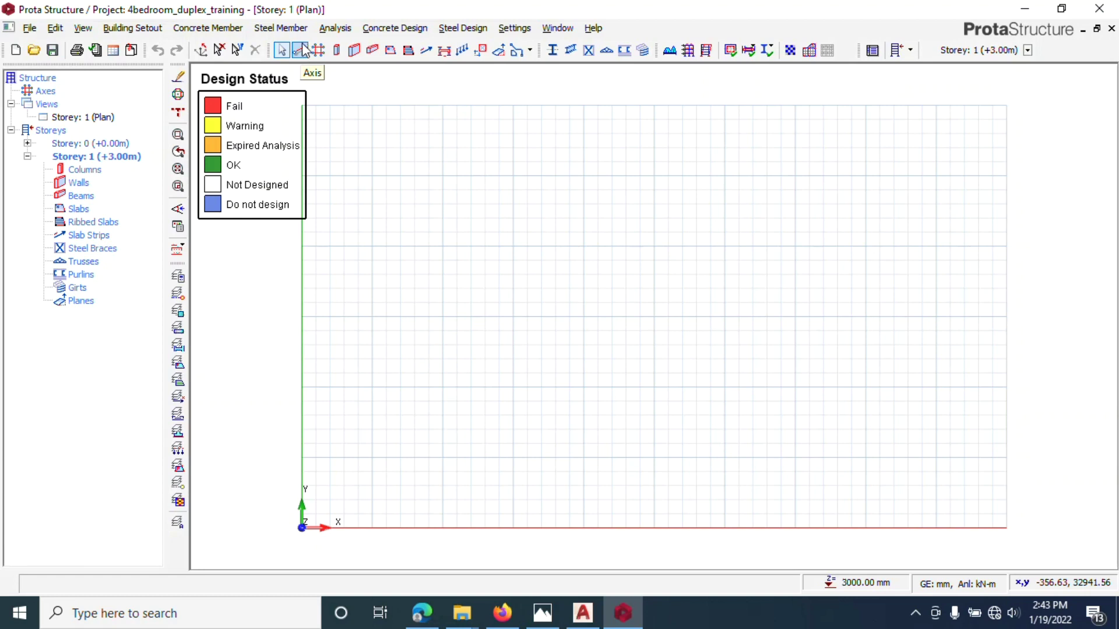
Step: Start a new grid axis and place its first point on the plan
{"action": "left_click", "coordinate": [302, 50]}
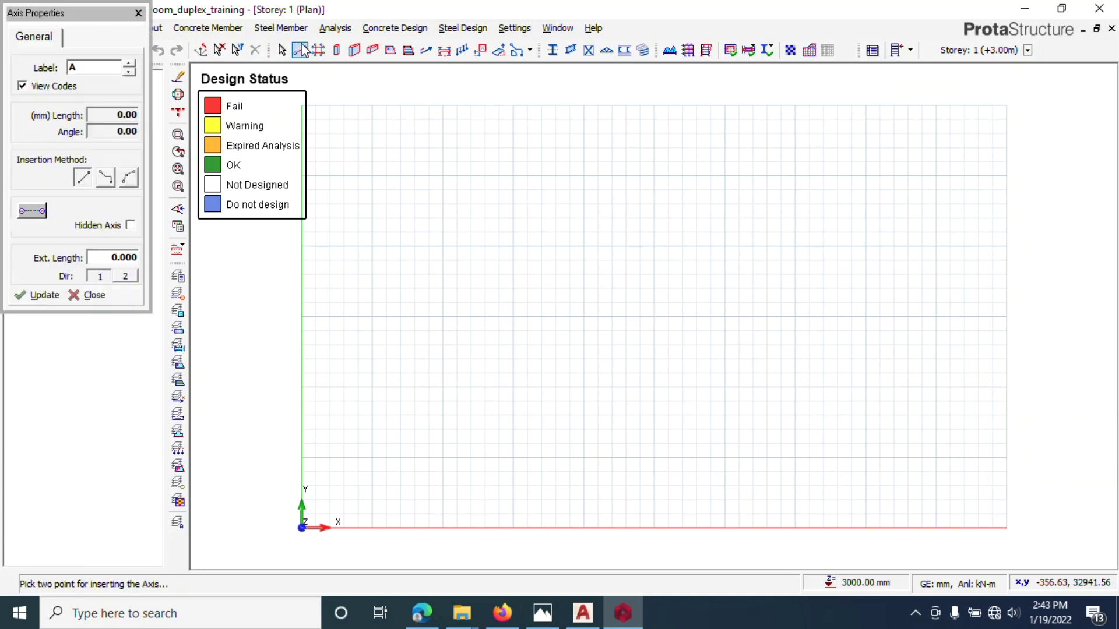
{"action": "left_click", "coordinate": [417, 165]}
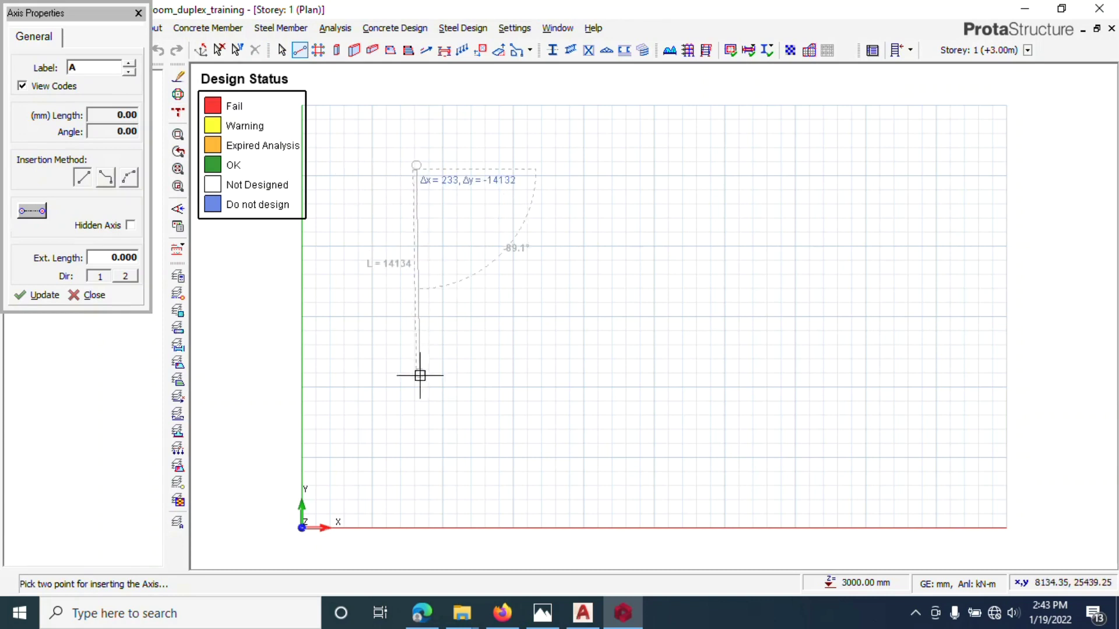
{"action": "left_click", "coordinate": [418, 436]}
{"action": "scroll", "coordinate": [418, 435], "scroll_direction": "down", "scroll_amount": 6}
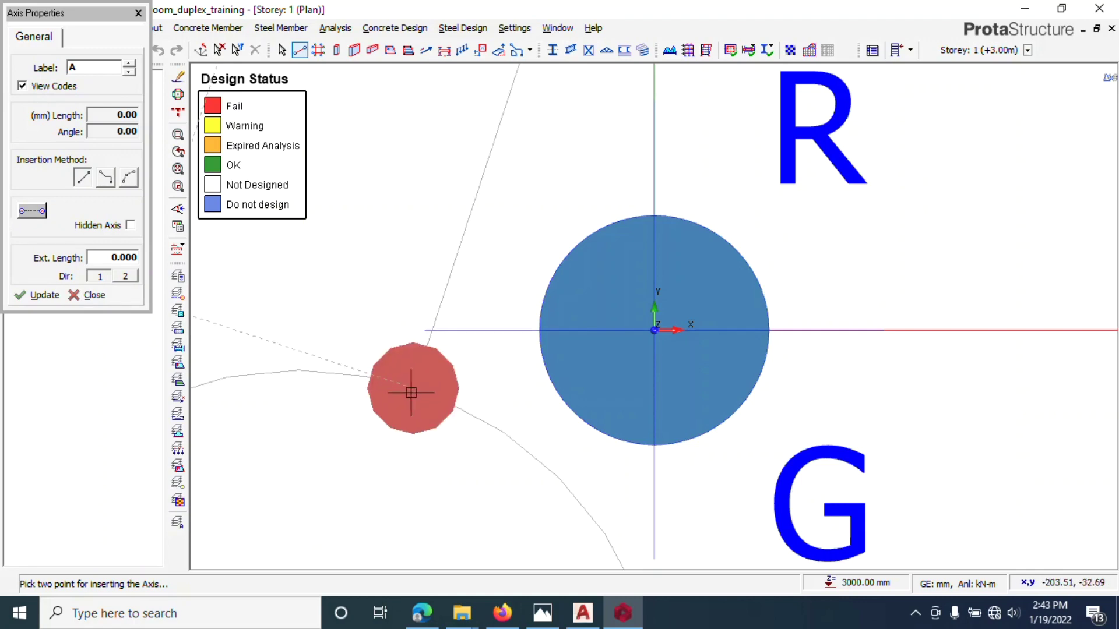
{"action": "scroll", "coordinate": [475, 437], "scroll_direction": "down", "scroll_amount": 3}
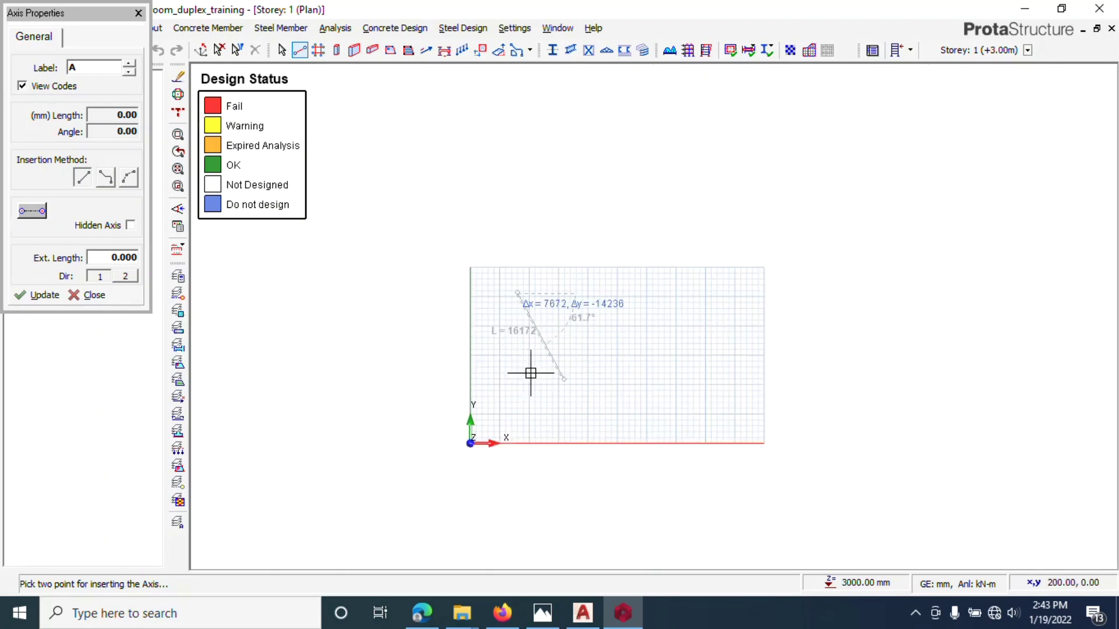
{"action": "scroll", "coordinate": [512, 404], "scroll_direction": "up", "scroll_amount": 3}
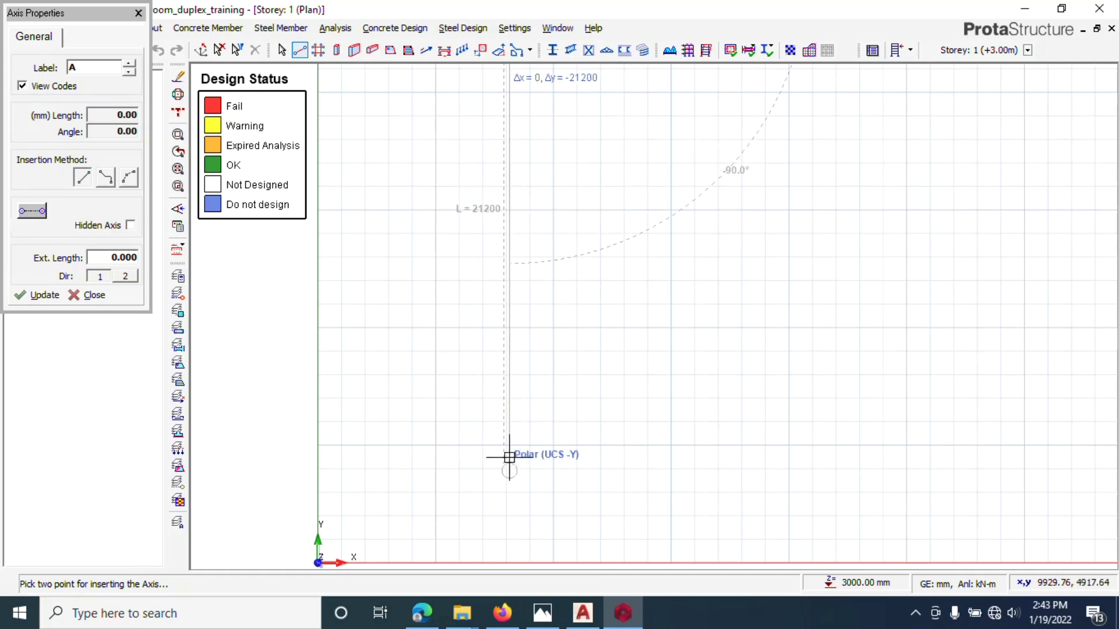
{"action": "scroll", "coordinate": [495, 475], "scroll_direction": "down", "scroll_amount": 3}
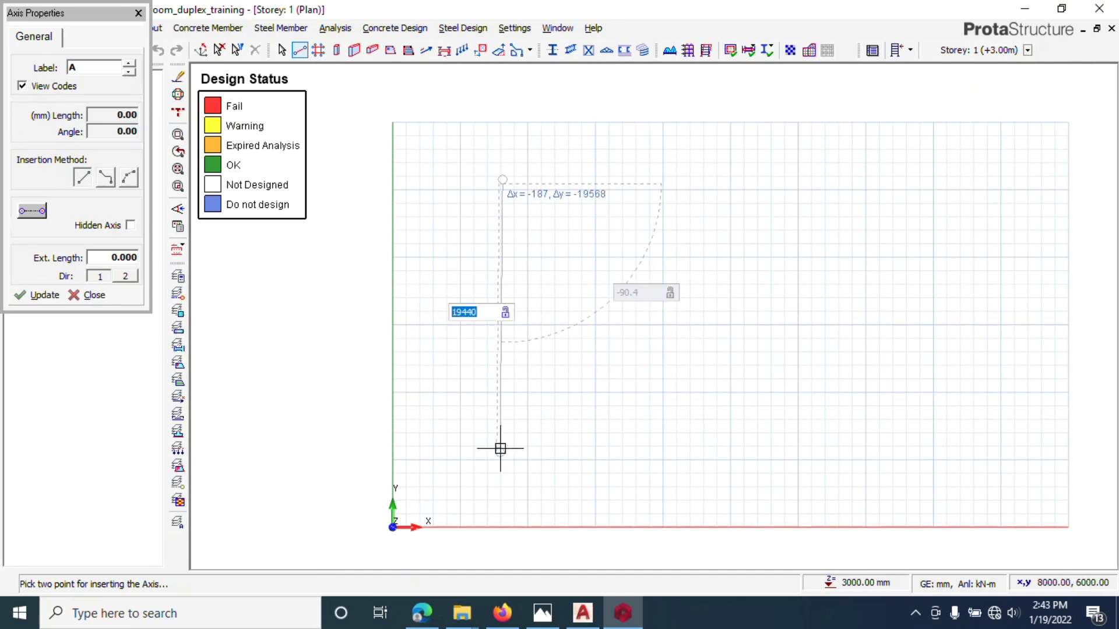
Step: Fix axis A at 12000 mm long, place it vertically, and select it
{"action": "type", "text": "12000"}
{"action": "key", "text": "Return"}
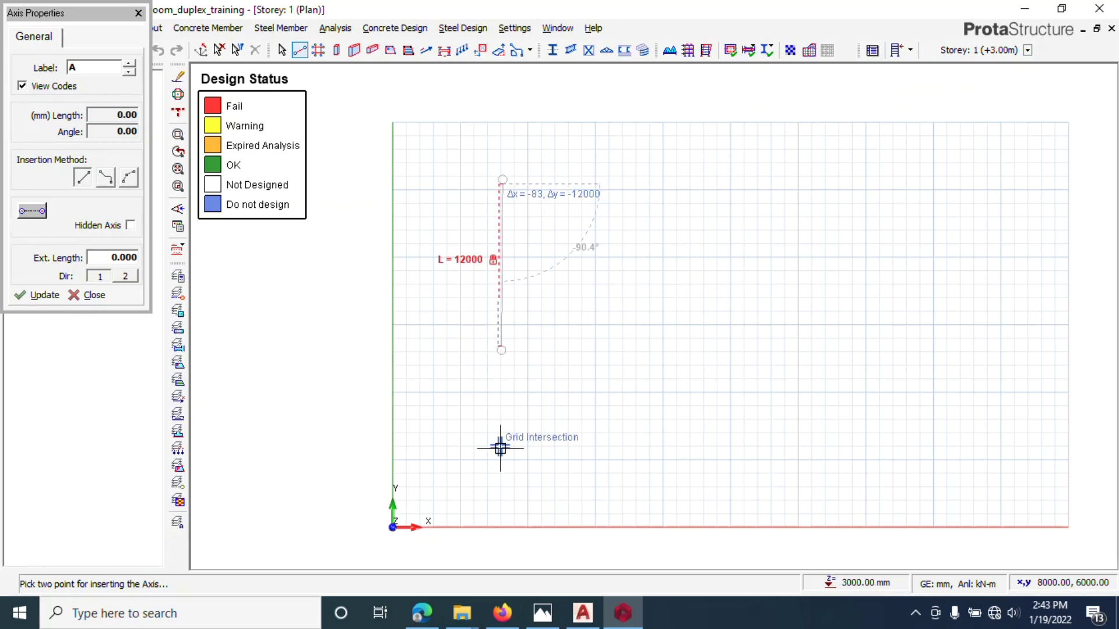
{"action": "left_click", "coordinate": [504, 353]}
{"action": "scroll", "coordinate": [526, 357], "scroll_direction": "up", "scroll_amount": 3}
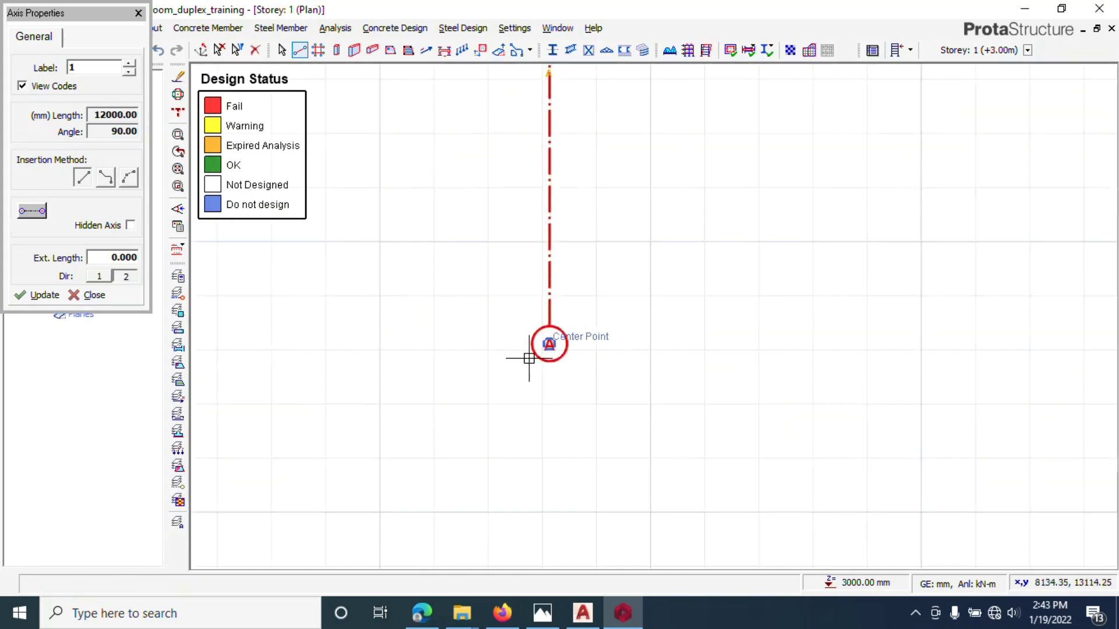
{"action": "scroll", "coordinate": [527, 377], "scroll_direction": "down", "scroll_amount": 3}
{"action": "scroll", "coordinate": [533, 257], "scroll_direction": "up", "scroll_amount": 2}
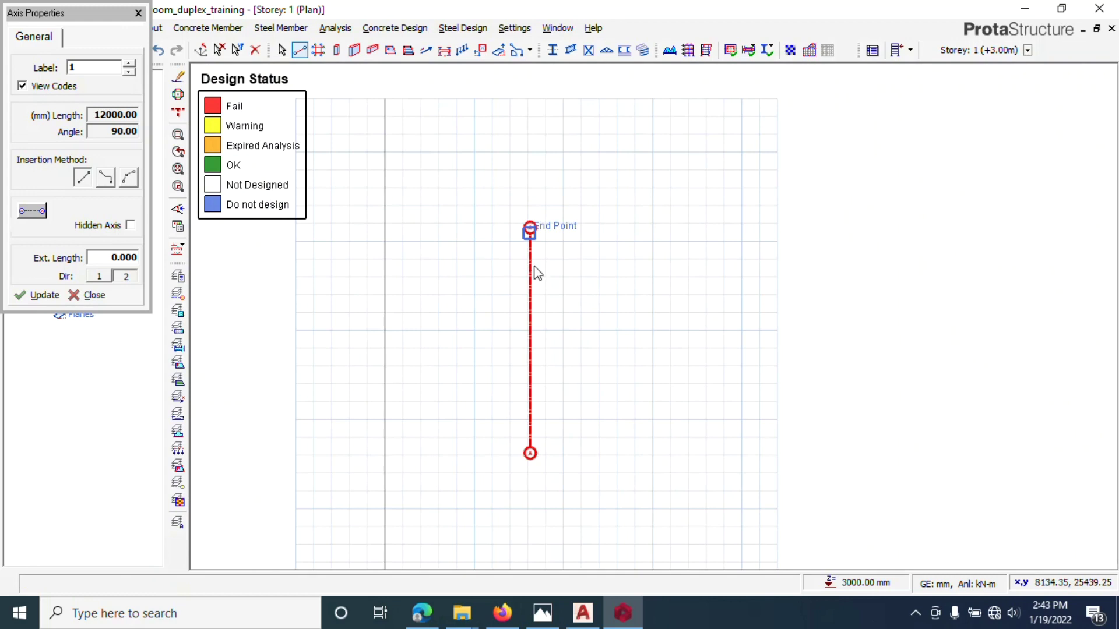
{"action": "key", "text": "Escape"}
{"action": "scroll", "coordinate": [532, 268], "scroll_direction": "up", "scroll_amount": 4}
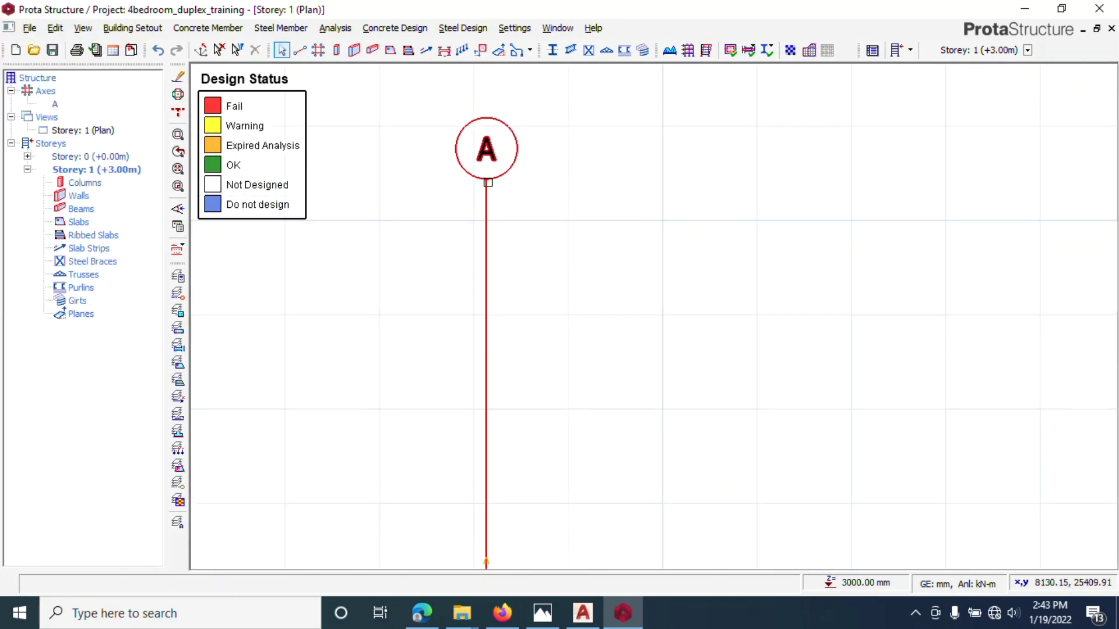
{"action": "left_click", "coordinate": [488, 182]}
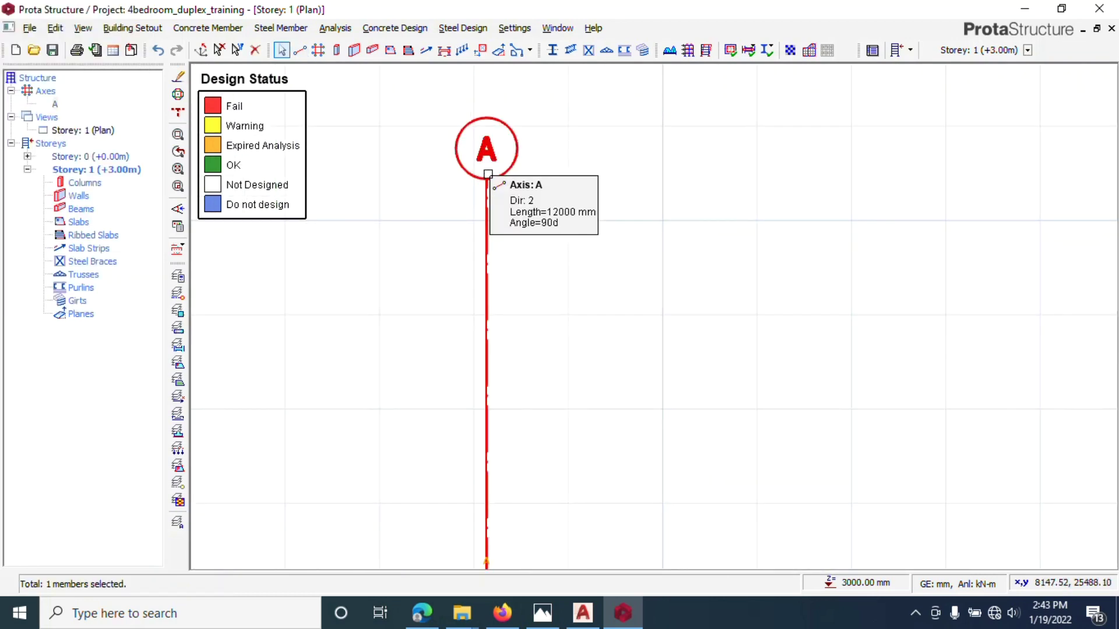
Step: Offset axis A by 1200 mm to create parallel axis B
{"action": "right_click", "coordinate": [489, 182]}
{"action": "left_click", "coordinate": [518, 204]}
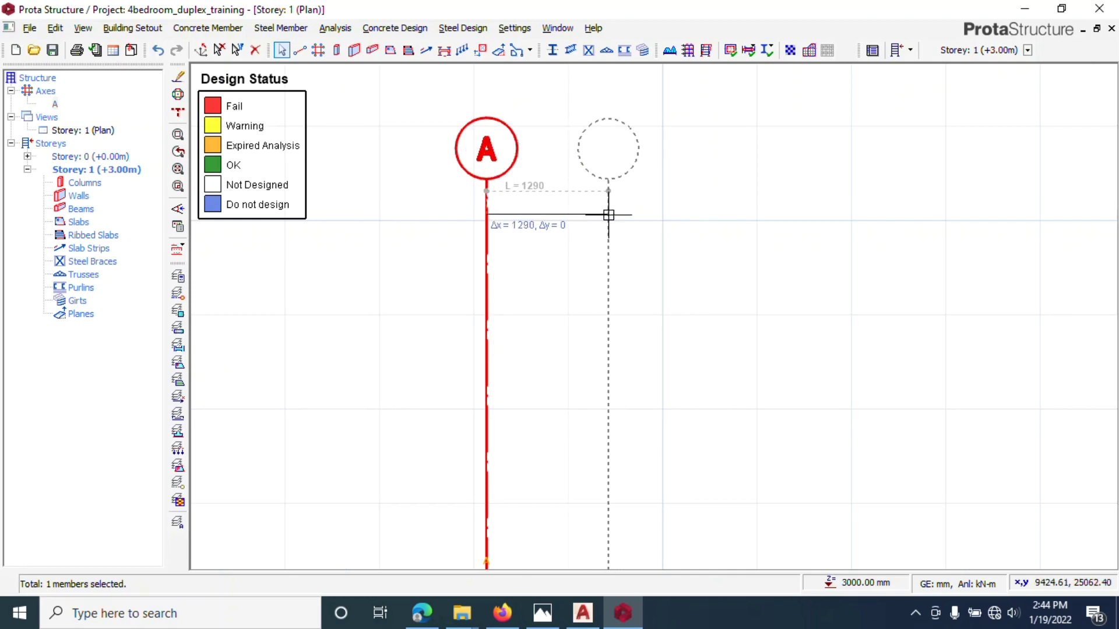
{"action": "key", "text": "Tab"}
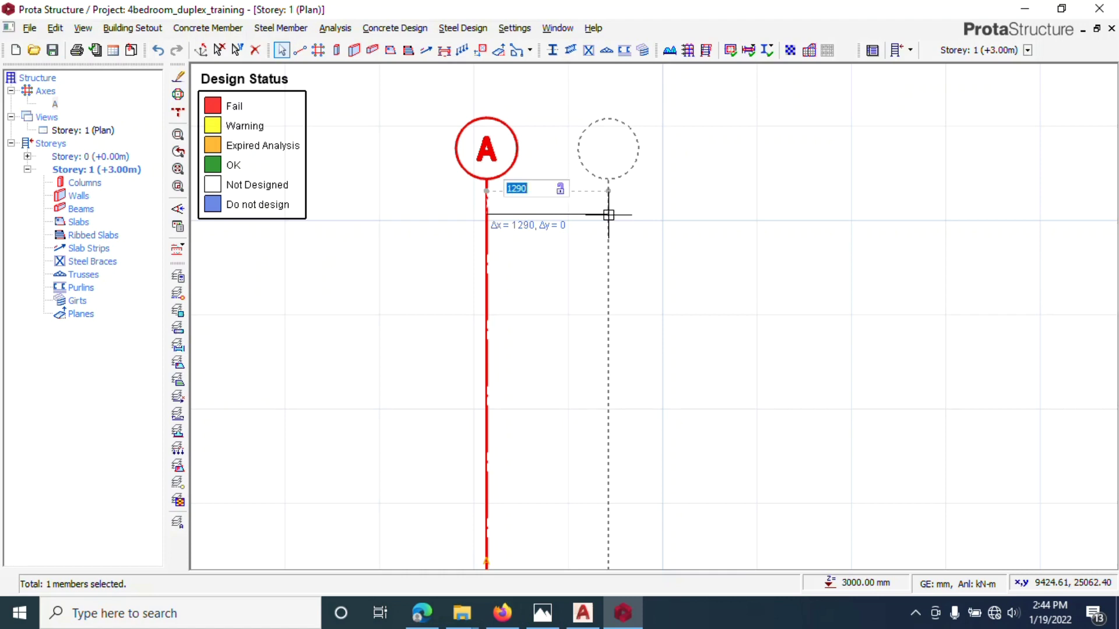
{"action": "type", "text": "12"}
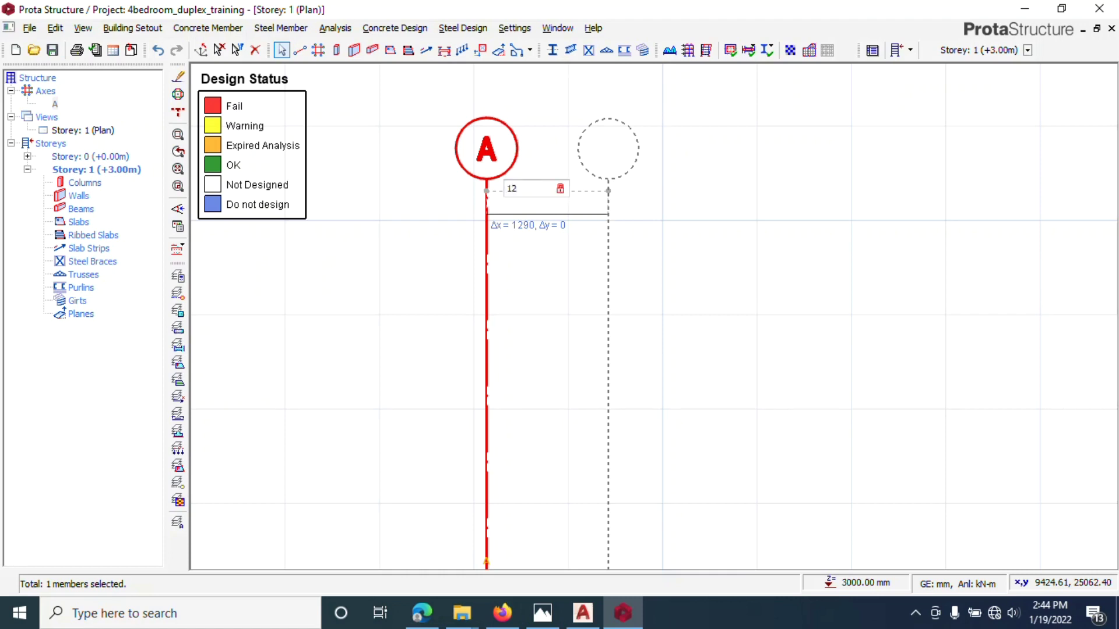
{"action": "key", "text": "Return"}
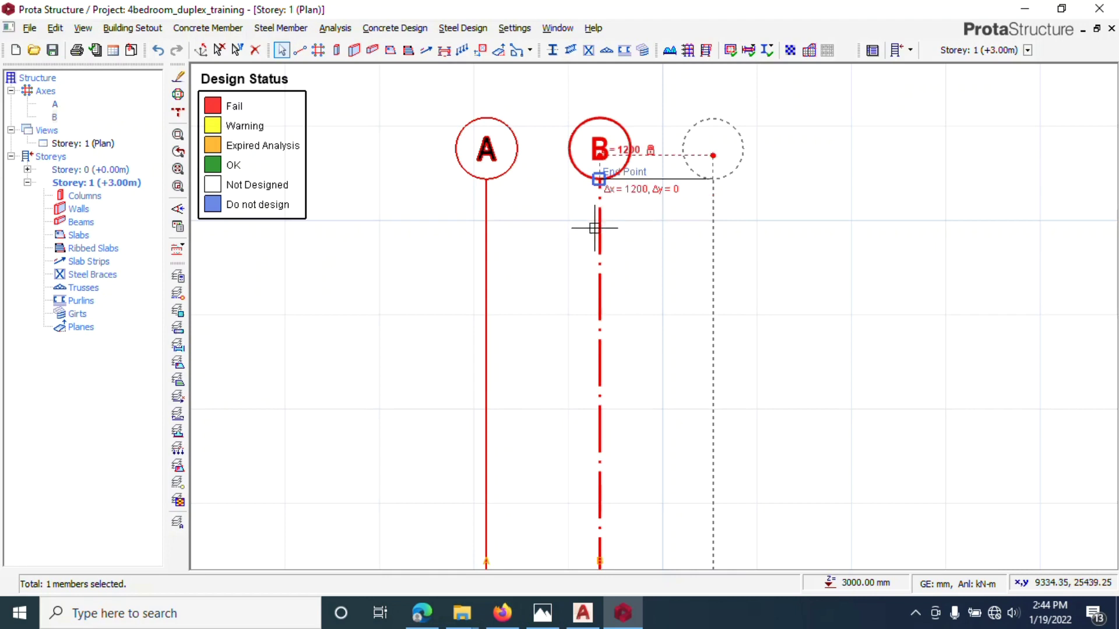
{"action": "scroll", "coordinate": [617, 224], "scroll_direction": "down", "scroll_amount": 2}
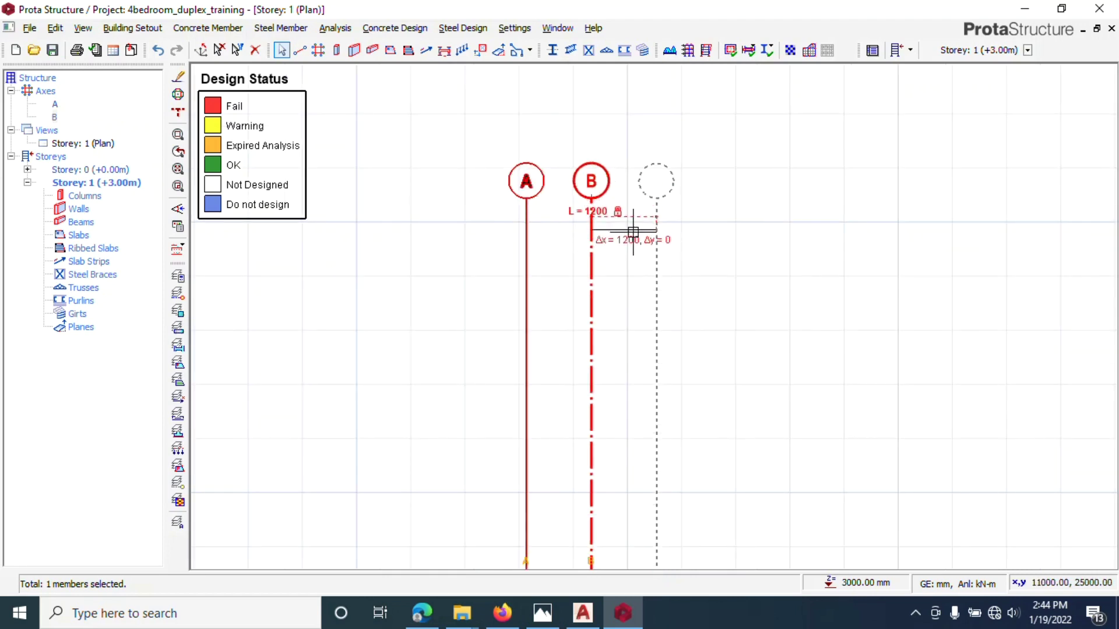
{"action": "key", "text": "Escape"}
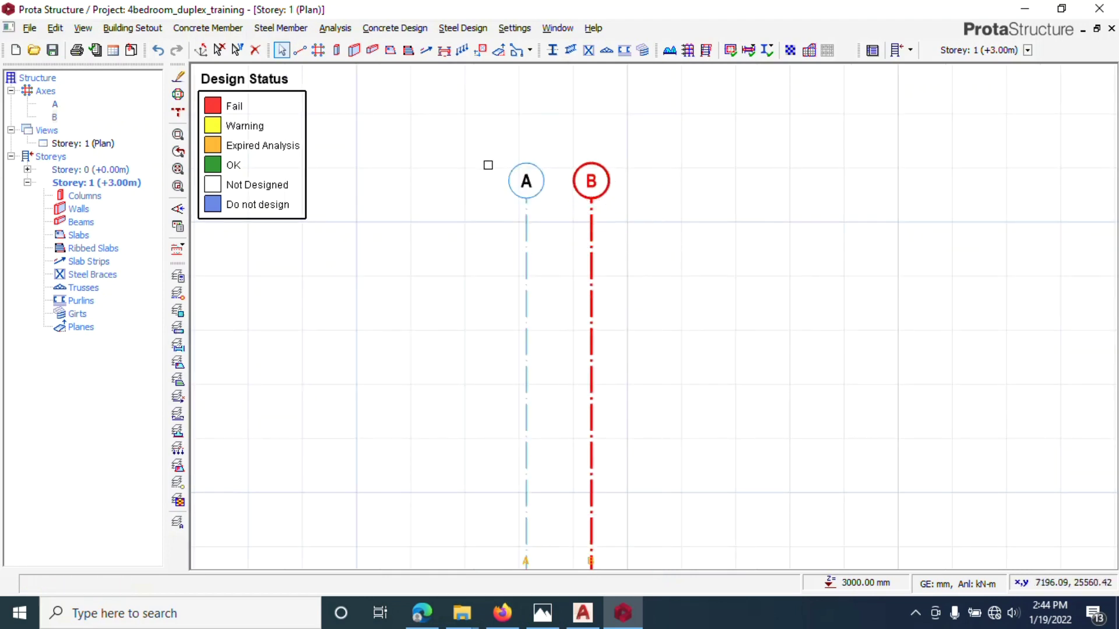
{"action": "left_click", "coordinate": [528, 176]}
{"action": "right_click", "coordinate": [532, 173]}
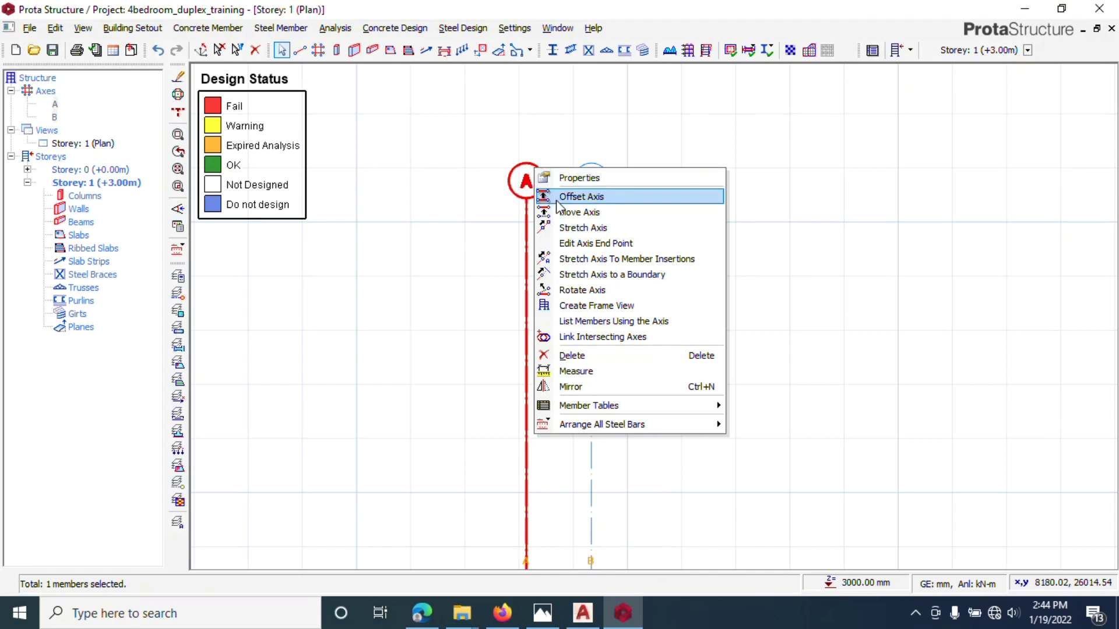
{"action": "key", "text": "Escape"}
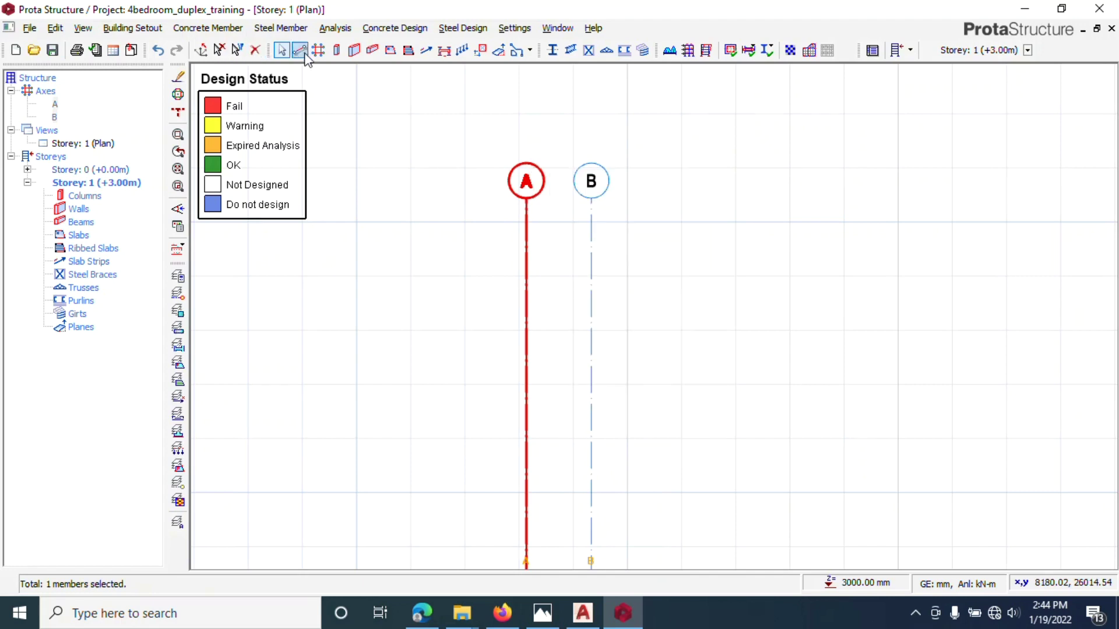
Step: Draw horizontal axes C (5400 mm) and D (5200 mm) across axes A and B
{"action": "left_click", "coordinate": [299, 50]}
{"action": "left_click", "coordinate": [417, 248]}
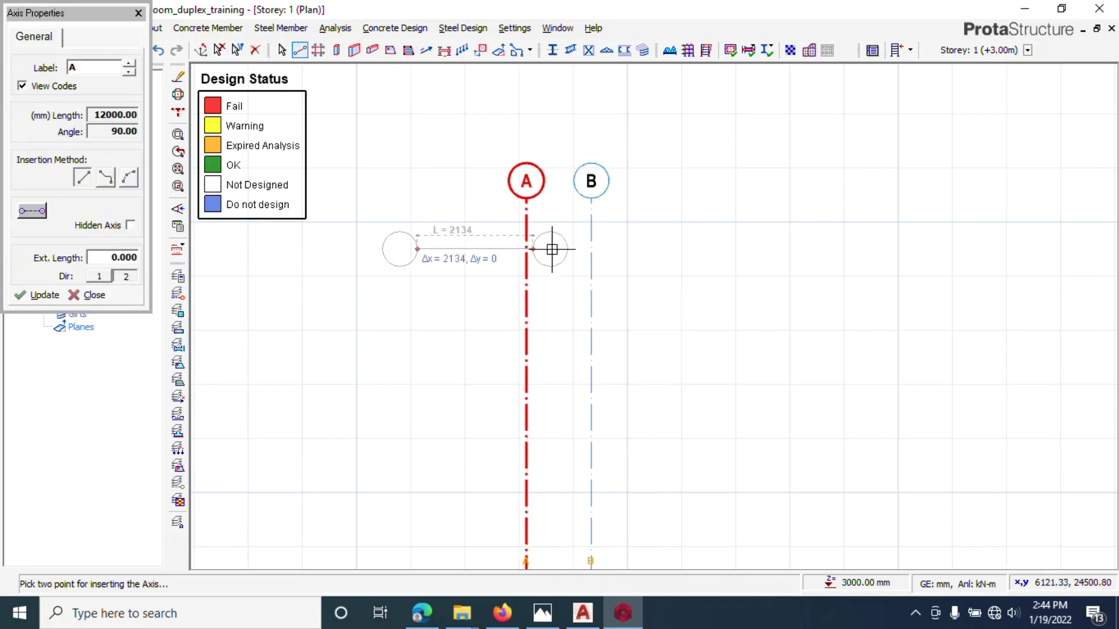
{"action": "left_click", "coordinate": [710, 245]}
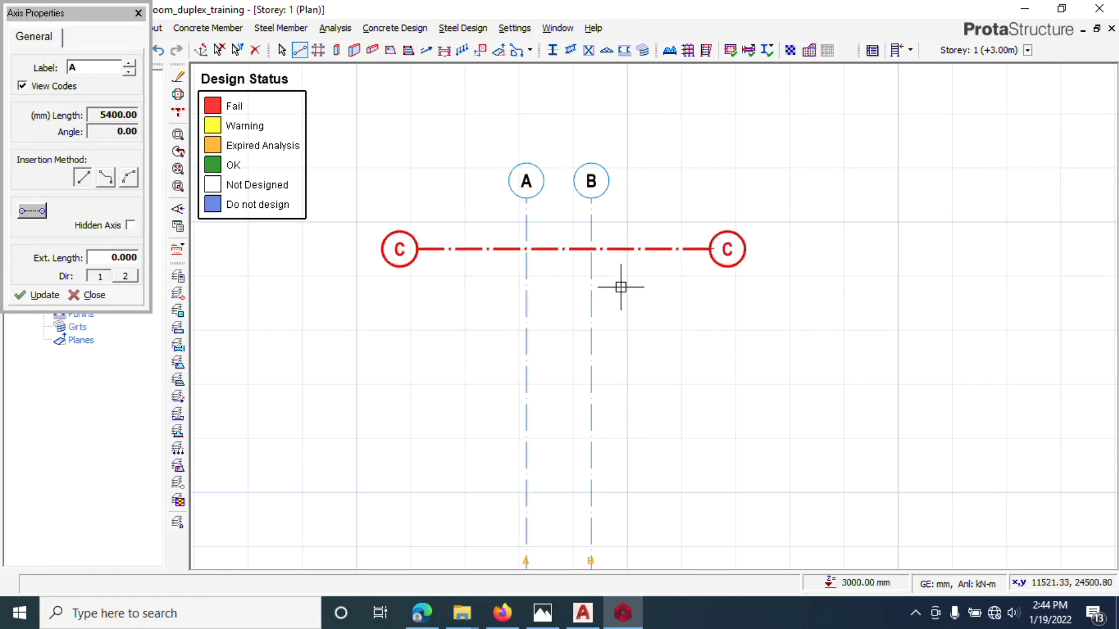
{"action": "left_click", "coordinate": [452, 390]}
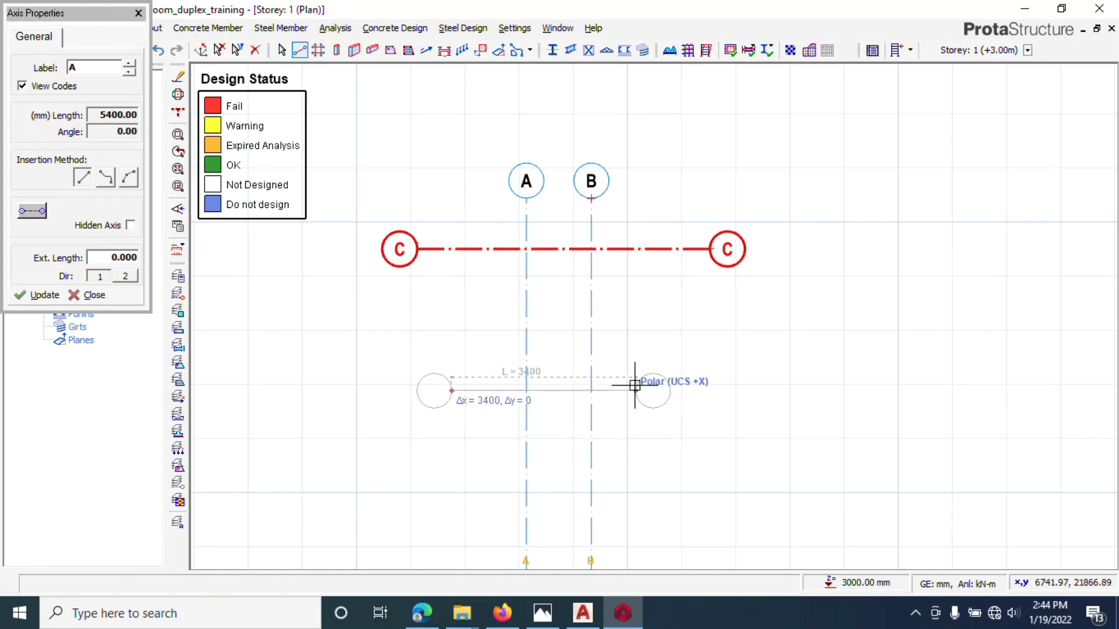
{"action": "left_click", "coordinate": [734, 390]}
{"action": "scroll", "coordinate": [507, 207], "scroll_direction": "down", "scroll_amount": 2}
{"action": "scroll", "coordinate": [408, 278], "scroll_direction": "up", "scroll_amount": 2}
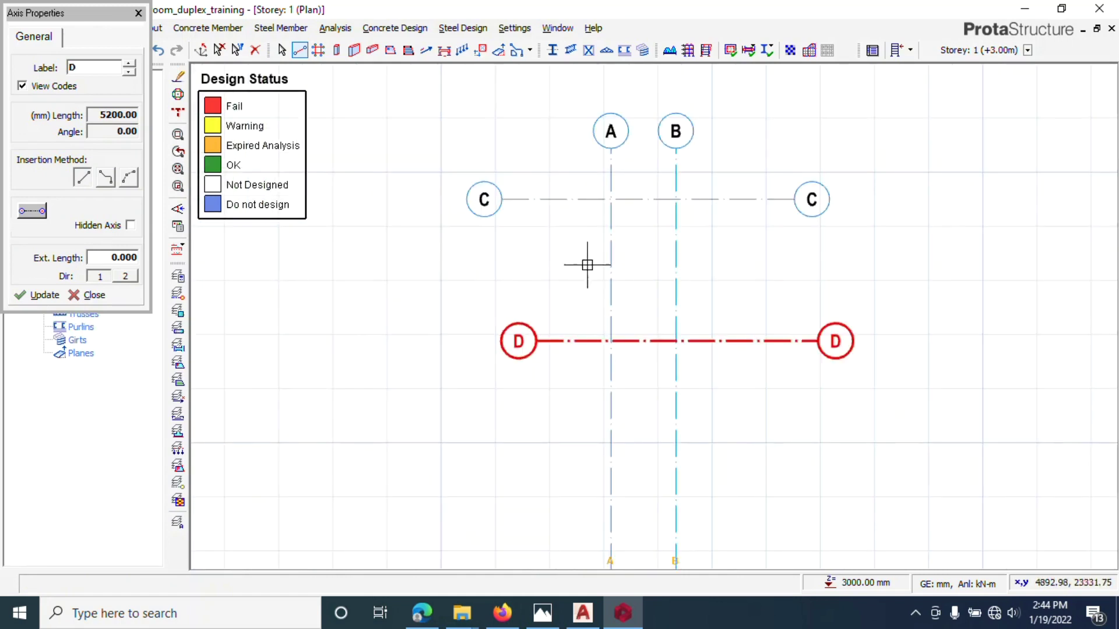
{"action": "key", "text": "Escape"}
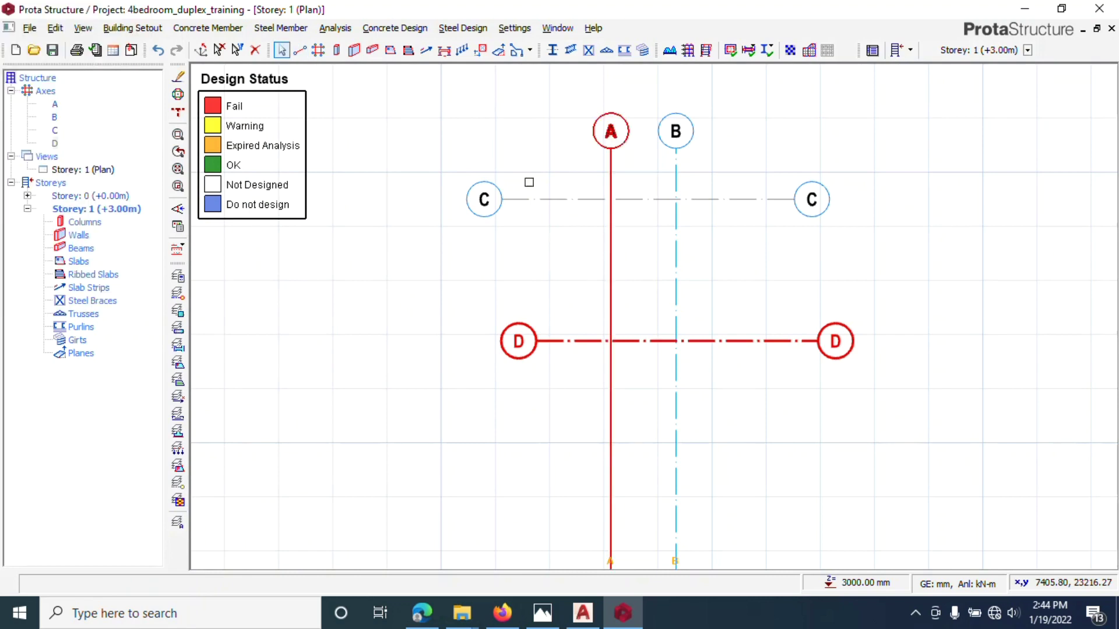
{"action": "scroll", "coordinate": [379, 125], "scroll_direction": "down", "scroll_amount": 2}
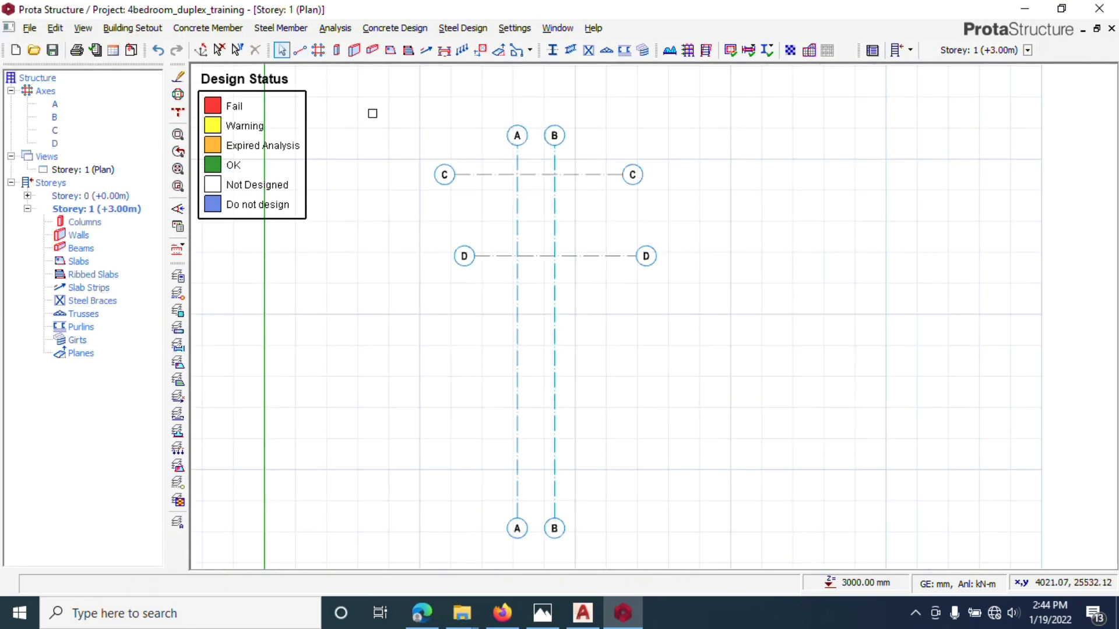
Step: Set column width b1 to 250 and place columns 1C1–1C4 at A/C, B/C, B/D and A/D
{"action": "left_click", "coordinate": [336, 51]}
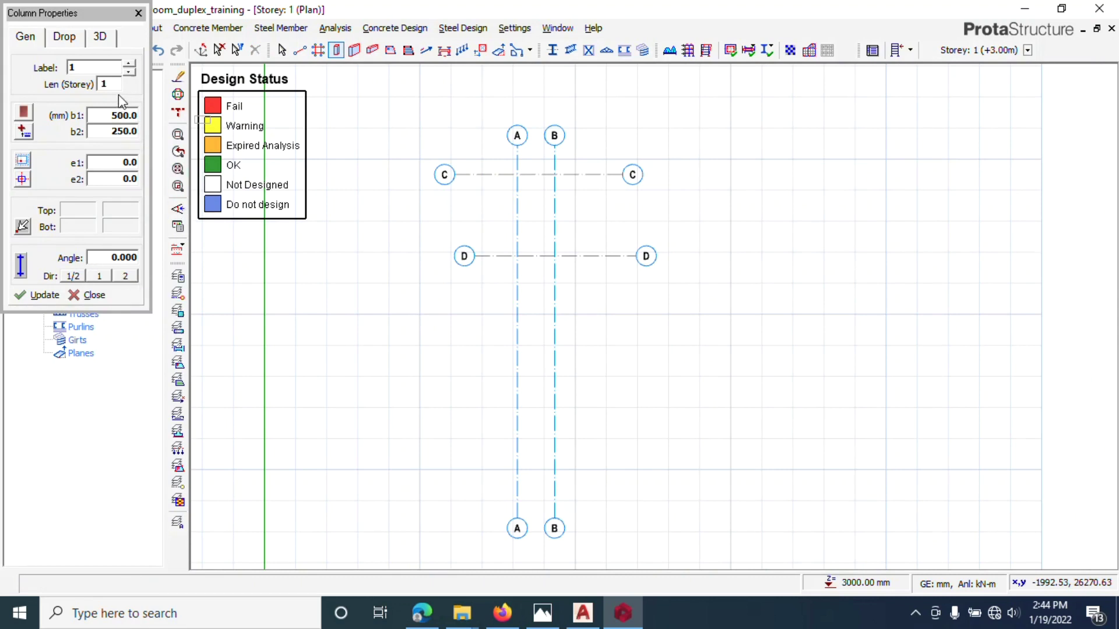
{"action": "double_click", "coordinate": [113, 115]}
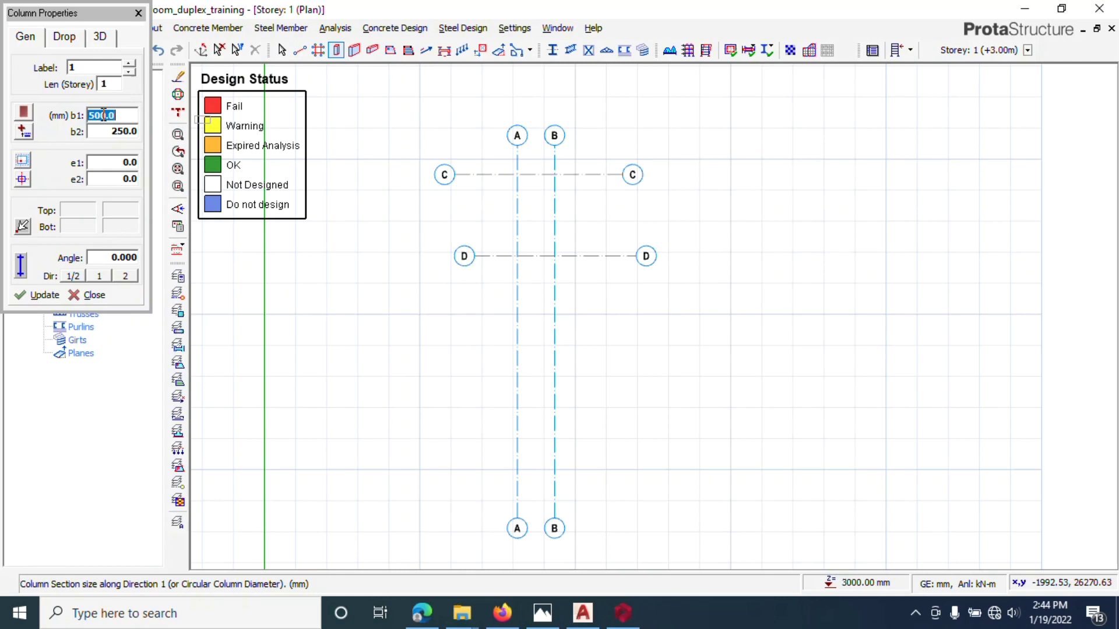
{"action": "type", "text": "250"}
{"action": "scroll", "coordinate": [517, 171], "scroll_direction": "up", "scroll_amount": 2}
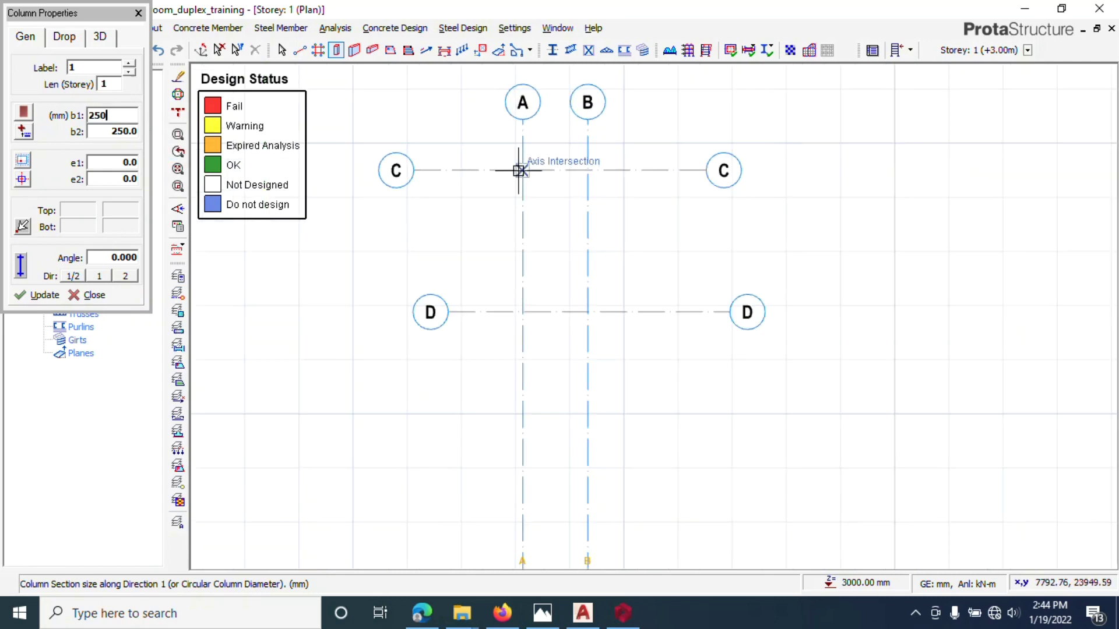
{"action": "left_click", "coordinate": [569, 195]}
{"action": "scroll", "coordinate": [571, 193], "scroll_direction": "up", "scroll_amount": 2}
{"action": "left_click", "coordinate": [595, 160]}
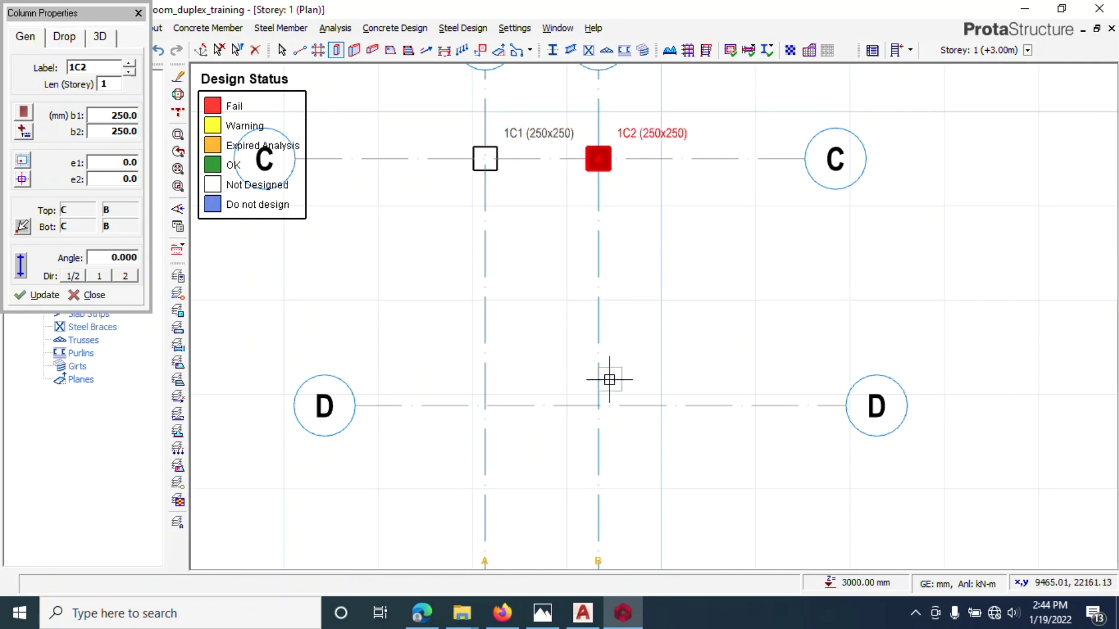
{"action": "left_click", "coordinate": [600, 405]}
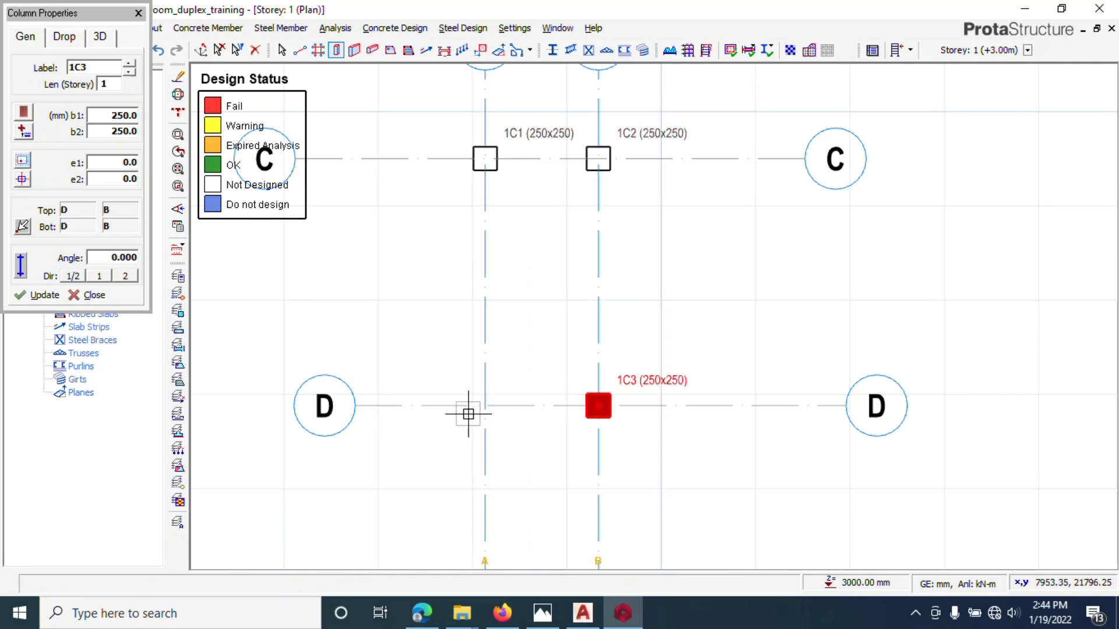
{"action": "left_click", "coordinate": [485, 405]}
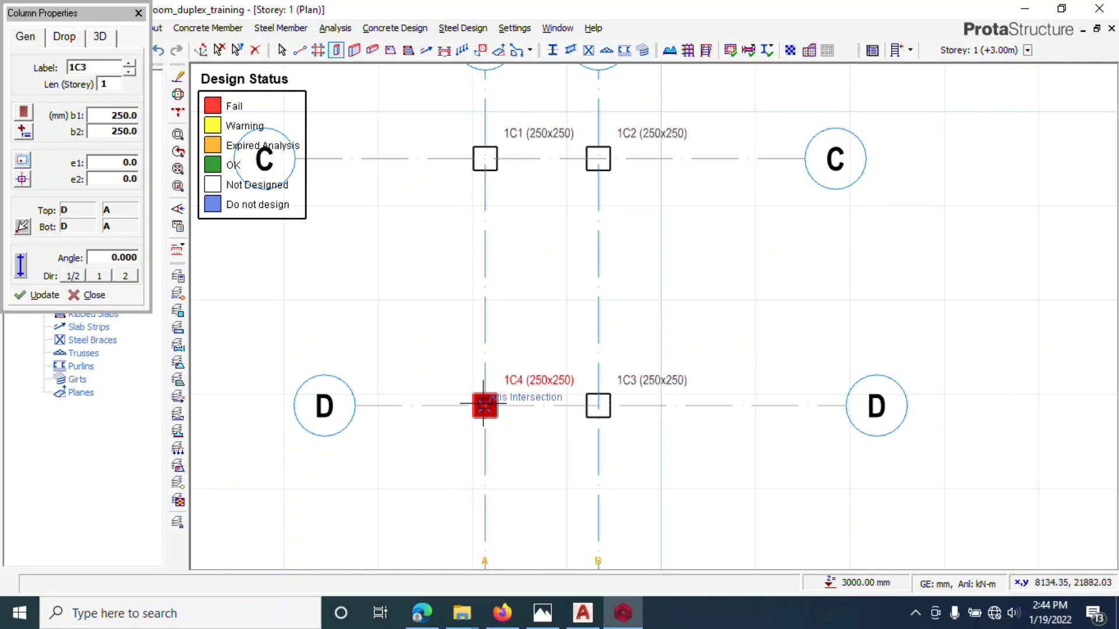
{"action": "left_click", "coordinate": [93, 295]}
{"action": "scroll", "coordinate": [558, 133], "scroll_direction": "down", "scroll_amount": 2}
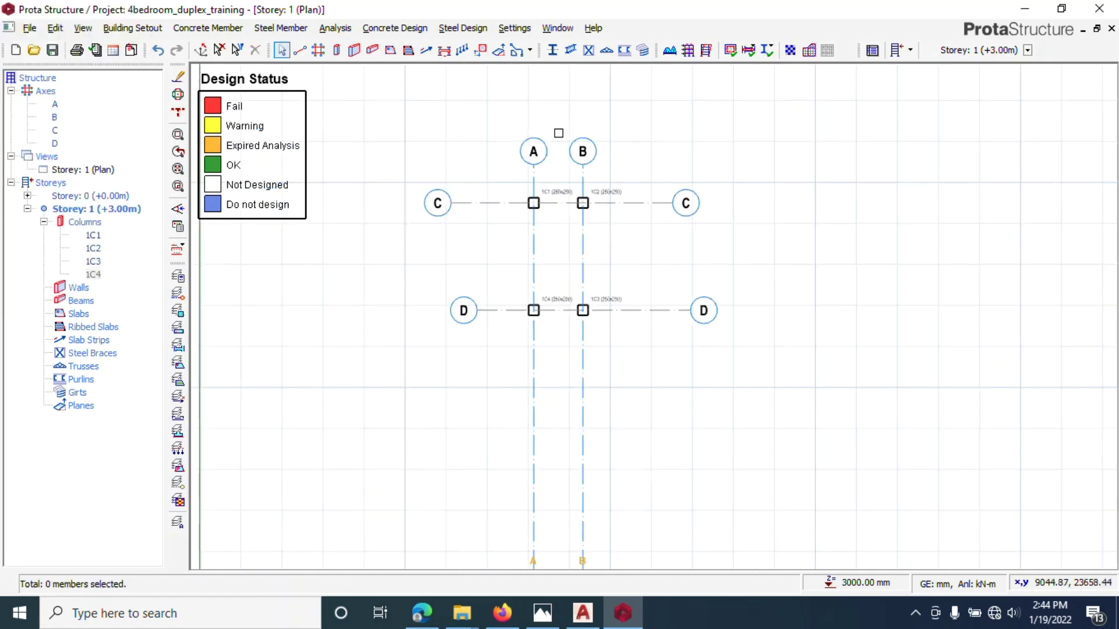
Step: Chain 250x500 beams 1B1–1B4 through columns A/C, A/D, B/D, B/C and back to A/C
{"action": "left_click", "coordinate": [373, 51]}
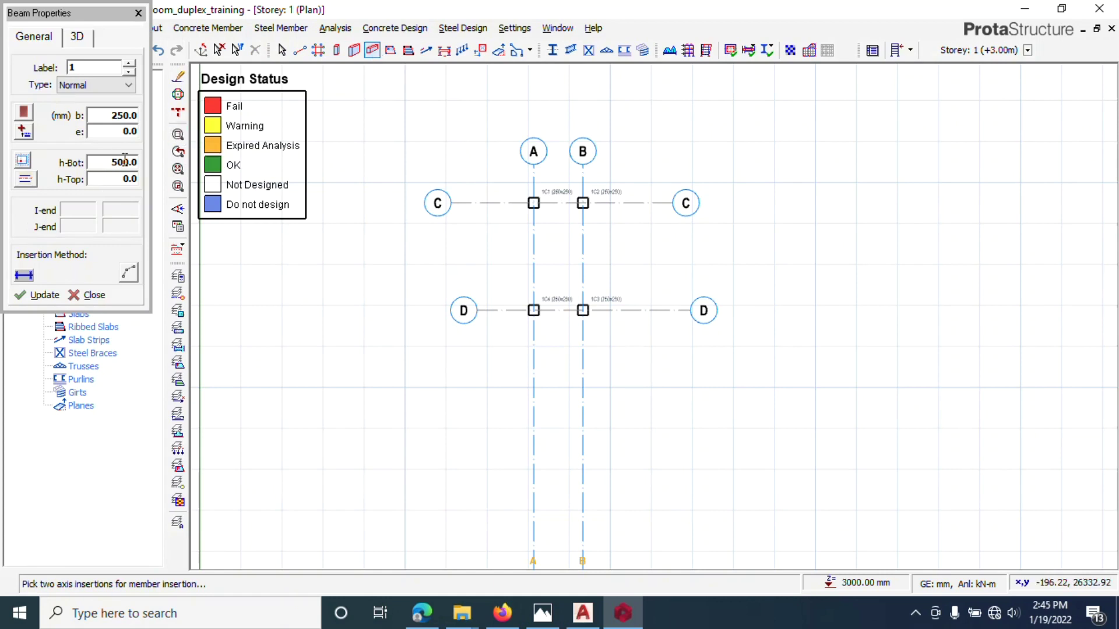
{"action": "scroll", "coordinate": [533, 204], "scroll_direction": "up", "scroll_amount": 2}
{"action": "left_click", "coordinate": [533, 204]}
{"action": "left_click", "coordinate": [534, 391]}
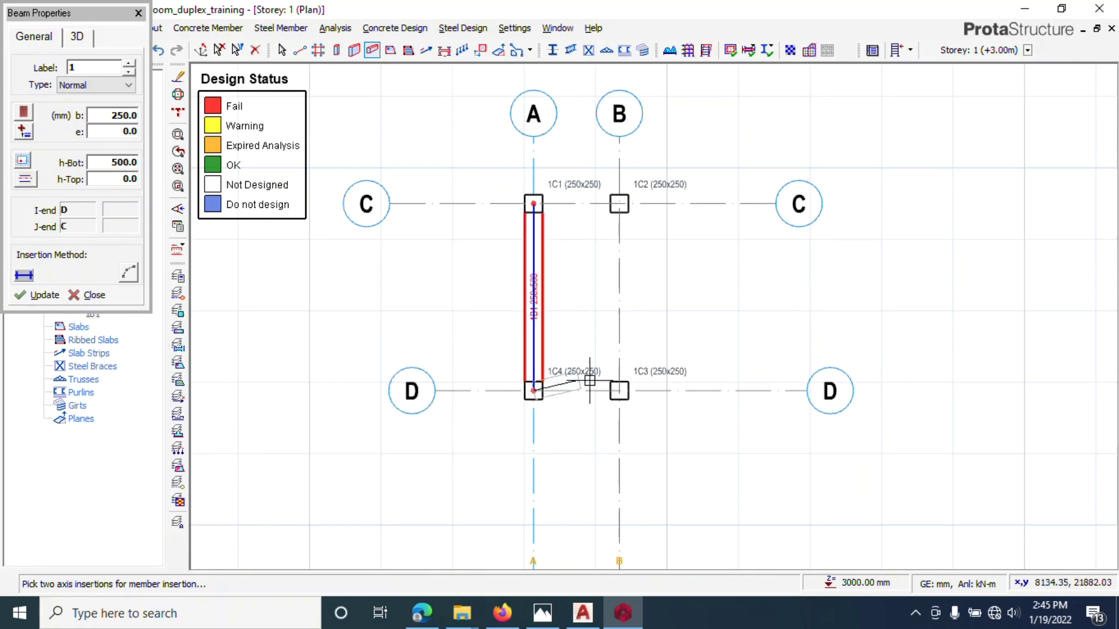
{"action": "left_click", "coordinate": [619, 391]}
{"action": "left_click", "coordinate": [619, 203]}
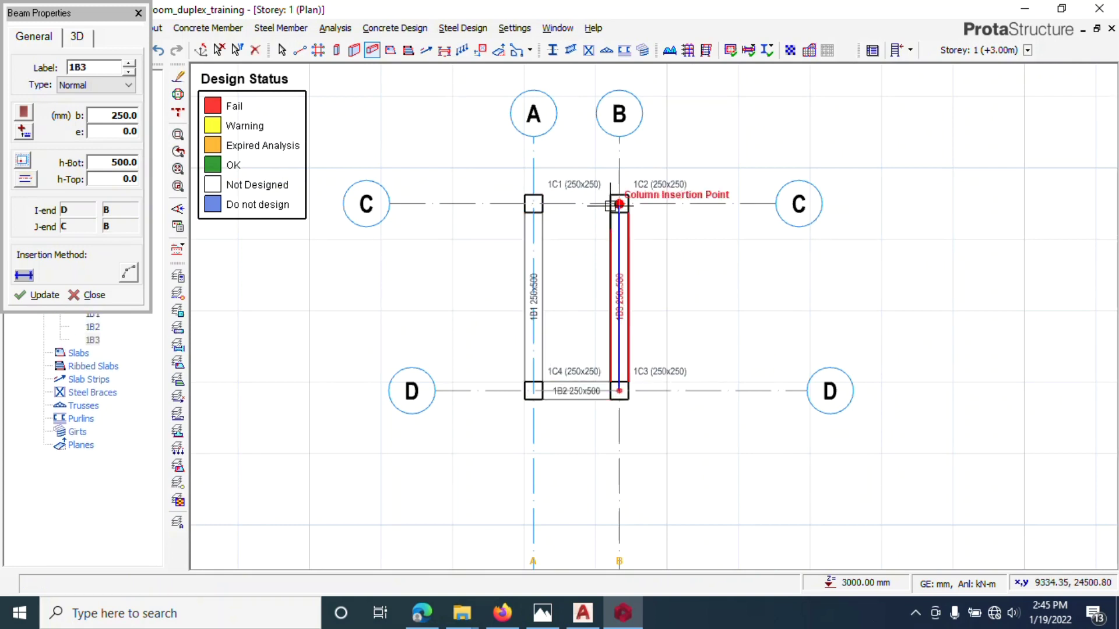
{"action": "left_click", "coordinate": [533, 203]}
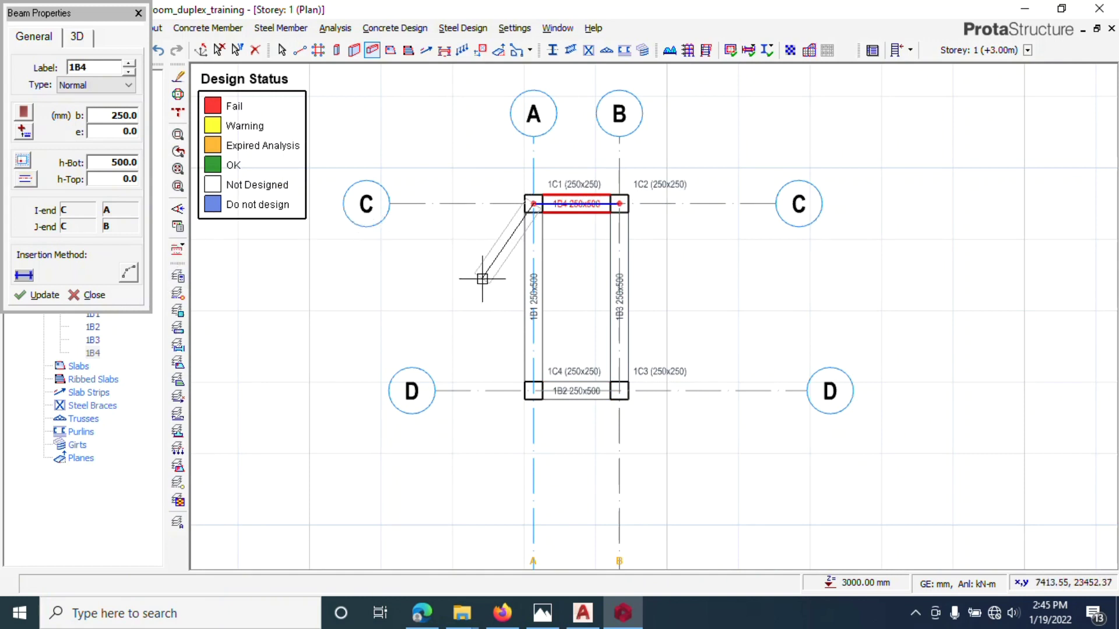
{"action": "key", "text": "Escape"}
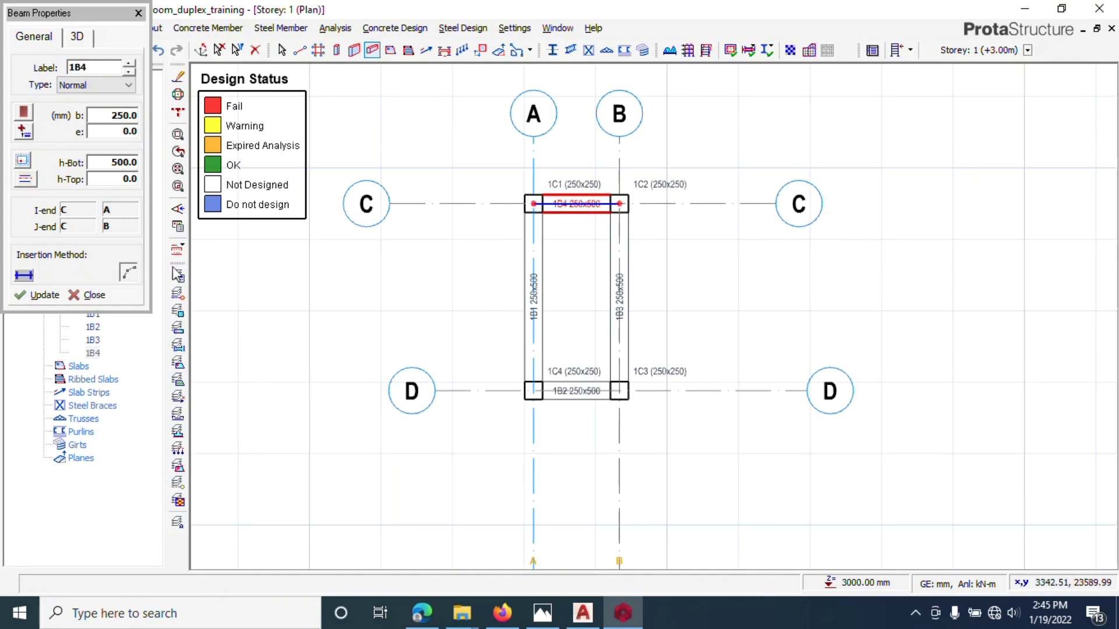
{"action": "left_click", "coordinate": [534, 203]}
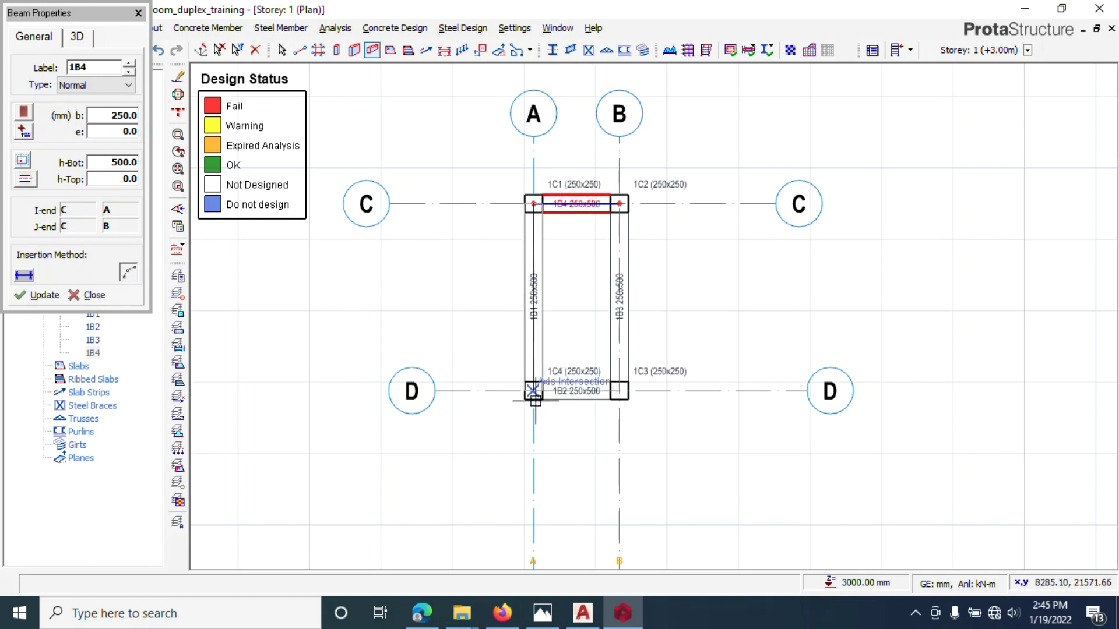
Step: End curved beam 1B5 at the A/D column, edit its arc offset length, and stop beam insertion
{"action": "left_click", "coordinate": [533, 391]}
{"action": "scroll", "coordinate": [466, 294], "scroll_direction": "up", "scroll_amount": 3}
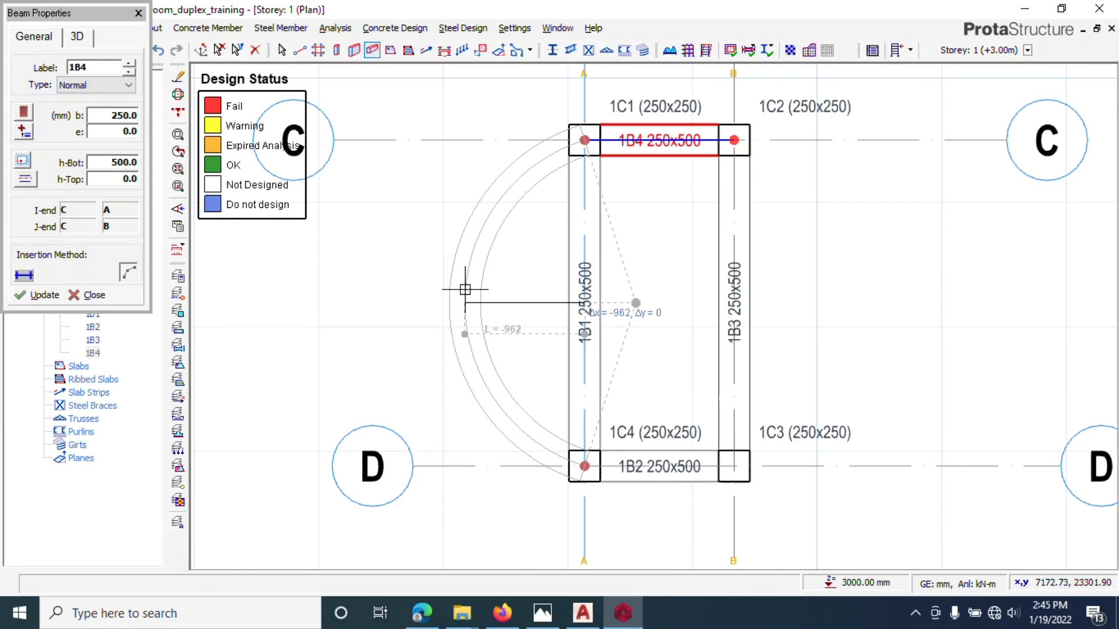
{"action": "key", "text": "Tab"}
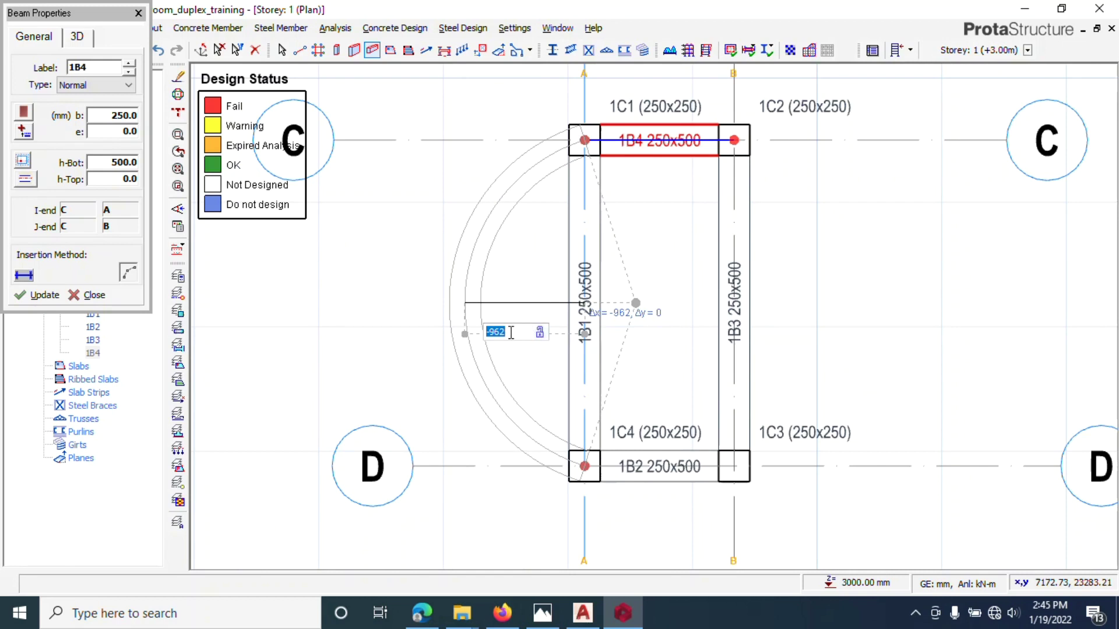
{"action": "left_click_drag", "start_coordinate": [505, 334], "coordinate": [494, 338]}
{"action": "type", "text": "1500"}
{"action": "key", "text": "Return"}
{"action": "scroll", "coordinate": [654, 392], "scroll_direction": "down", "scroll_amount": 3}
{"action": "scroll", "coordinate": [619, 339], "scroll_direction": "up", "scroll_amount": 2}
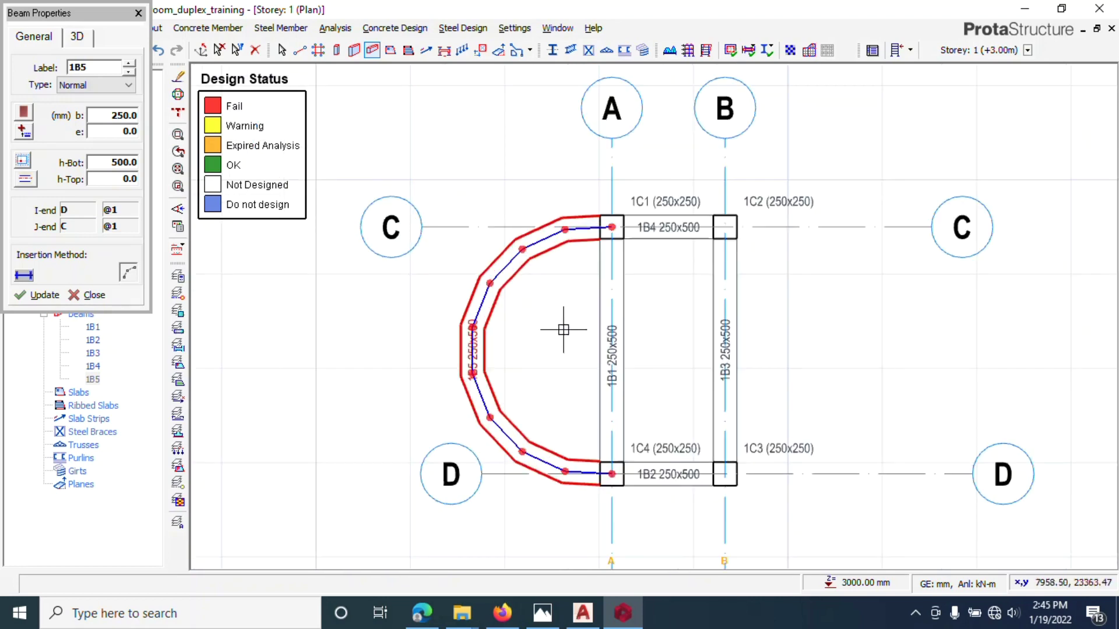
{"action": "key", "text": "Escape"}
{"action": "scroll", "coordinate": [417, 292], "scroll_direction": "down", "scroll_amount": 4}
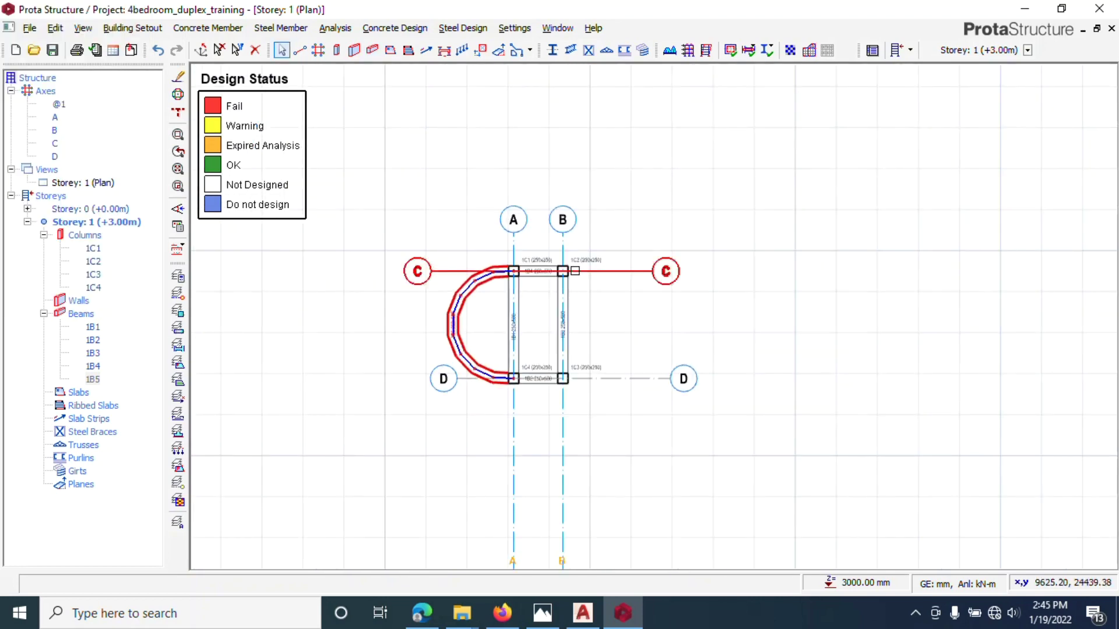
Step: Start the Slab Region tool and enter a new slab thickness h
{"action": "scroll", "coordinate": [575, 271], "scroll_direction": "up", "scroll_amount": 2}
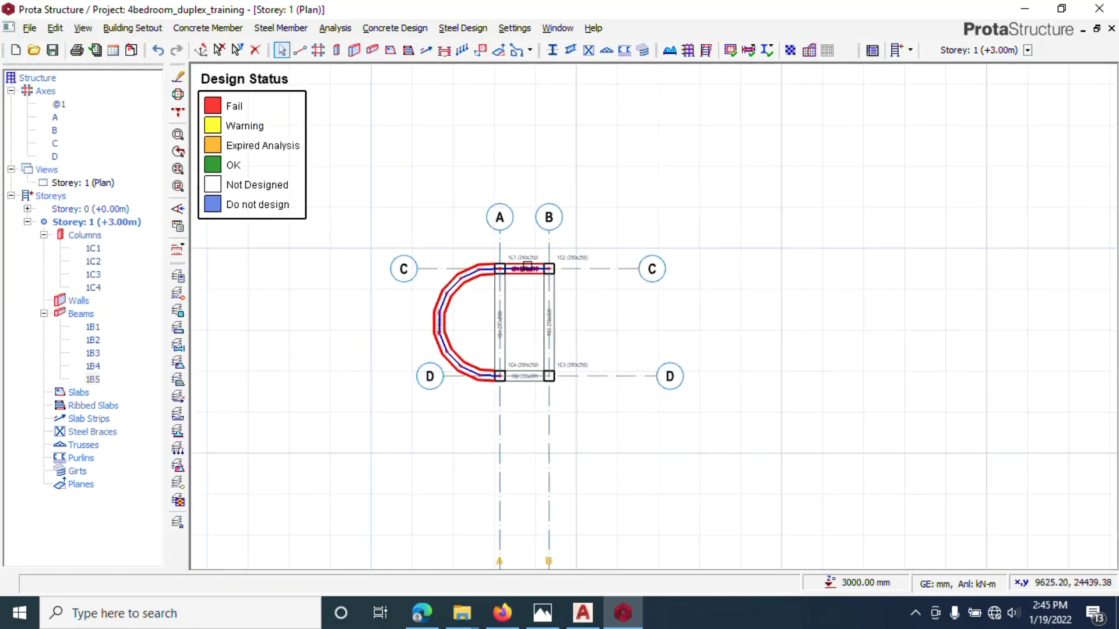
{"action": "left_click", "coordinate": [390, 51]}
{"action": "double_click", "coordinate": [118, 116]}
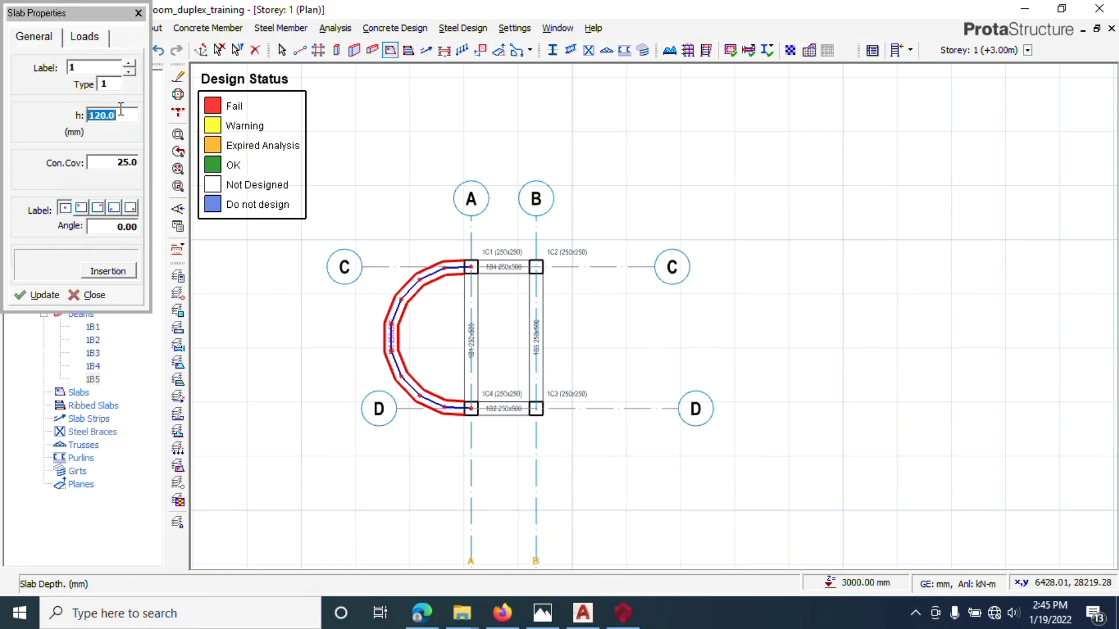
{"action": "type", "text": "150"}
Step: Set the slab load type to Room, with dead load 2.375, and bring up the imposed load categories
{"action": "left_click", "coordinate": [92, 37]}
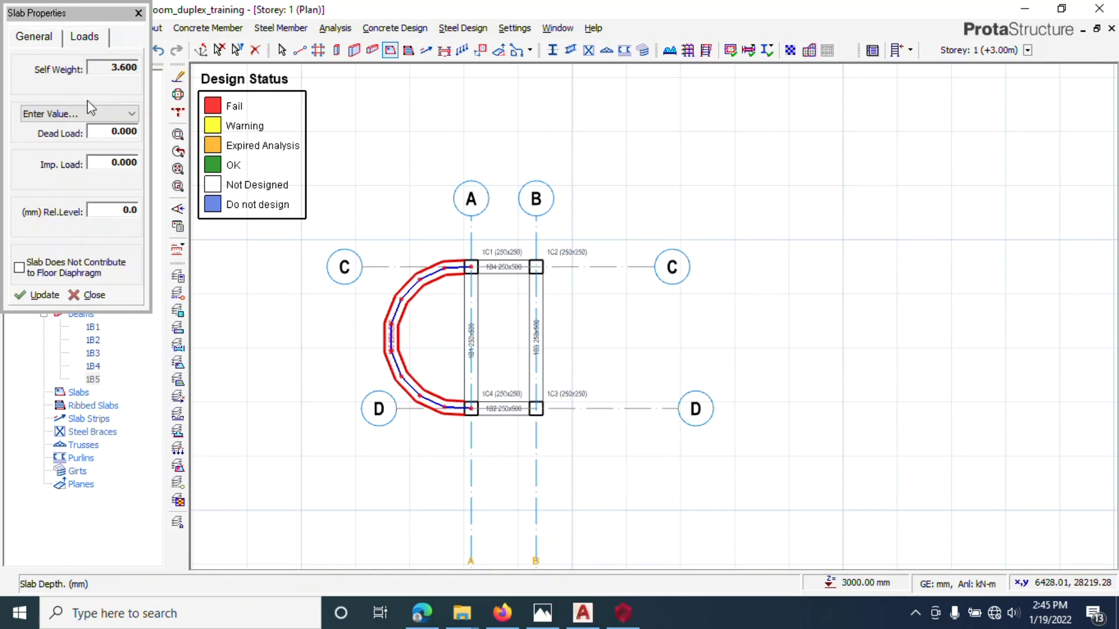
{"action": "left_click", "coordinate": [119, 120]}
{"action": "left_click", "coordinate": [118, 115]}
{"action": "left_click", "coordinate": [121, 118]}
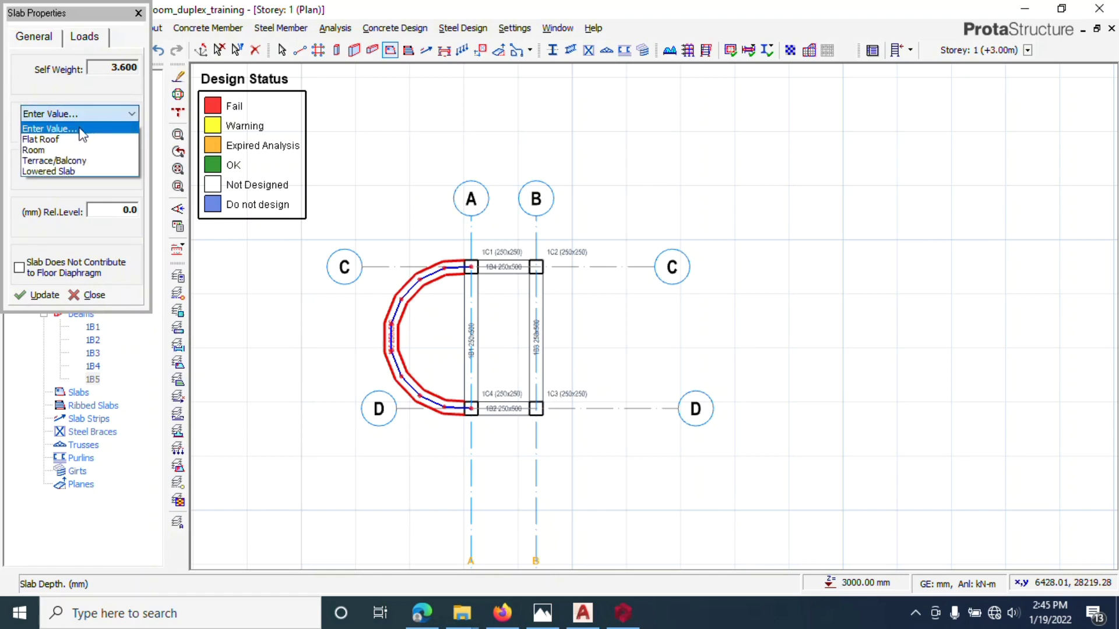
{"action": "left_click", "coordinate": [51, 150]}
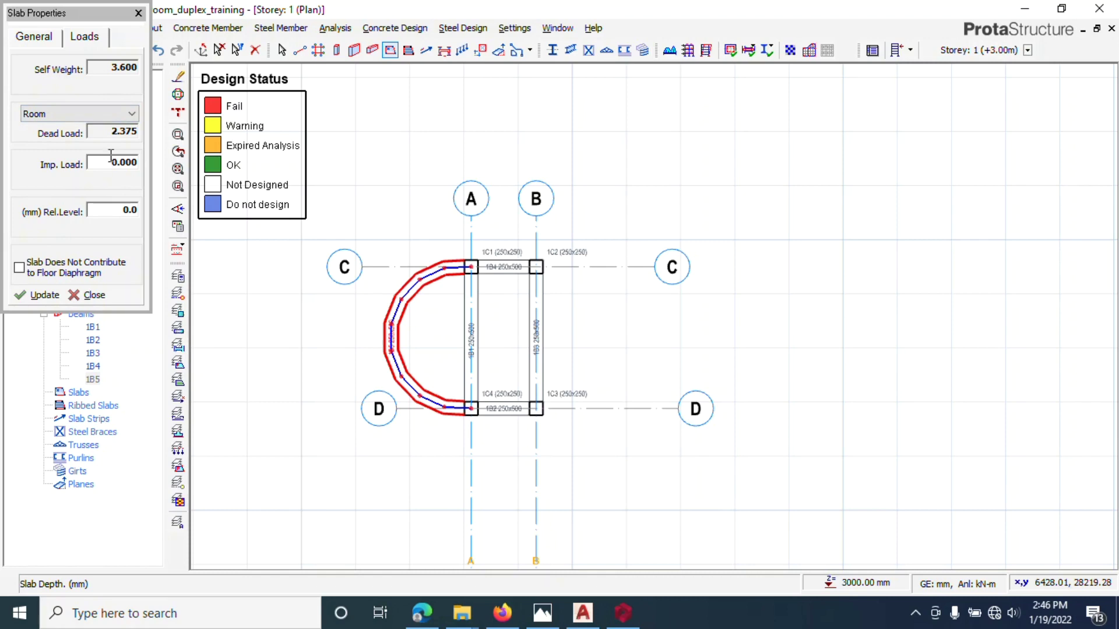
{"action": "left_click", "coordinate": [70, 113]}
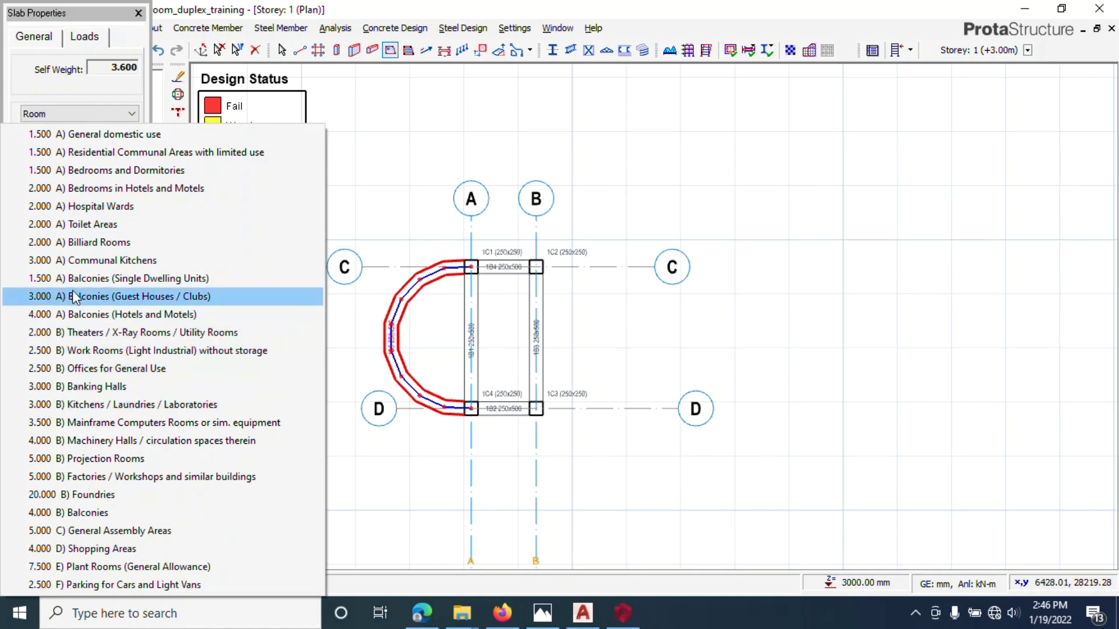
Step: Use Bedrooms and Dormitories imposed load 1.500 and place slabs 1S1 (curved bay) and 1S2 (A–B bay)
{"action": "left_click", "coordinate": [75, 171]}
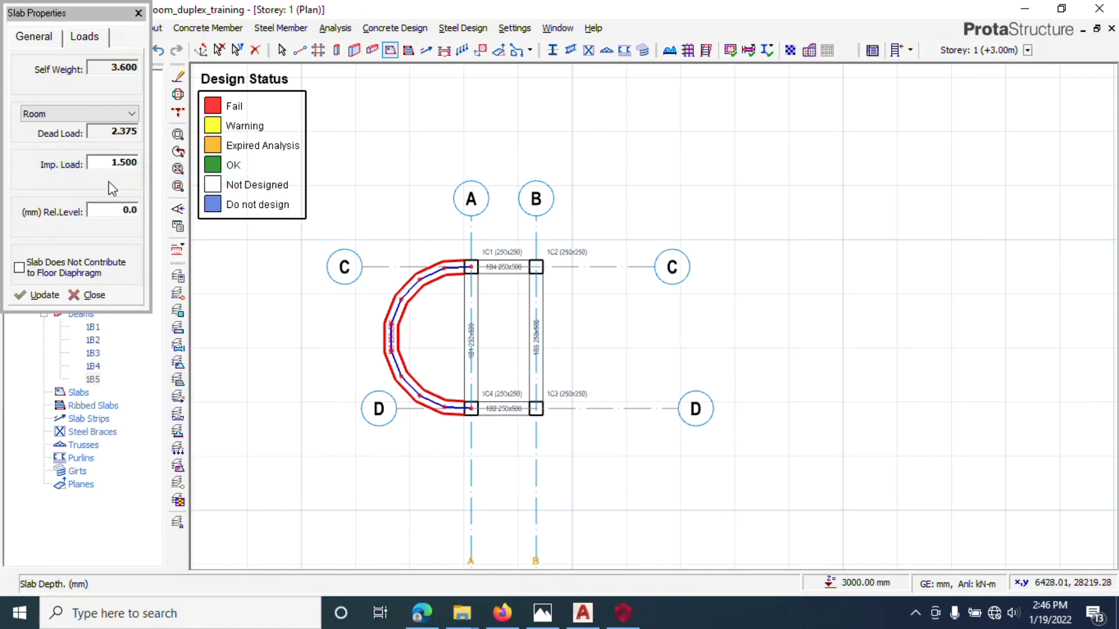
{"action": "left_click", "coordinate": [439, 318]}
{"action": "scroll", "coordinate": [495, 330], "scroll_direction": "up", "scroll_amount": 2}
{"action": "left_click", "coordinate": [506, 314]}
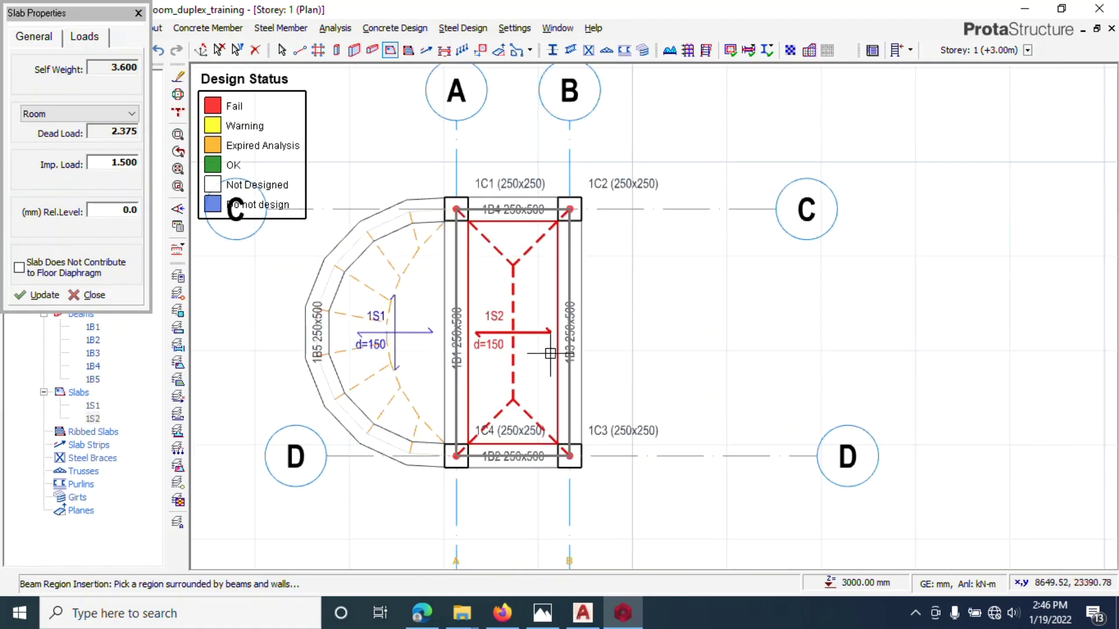
{"action": "left_click", "coordinate": [92, 295]}
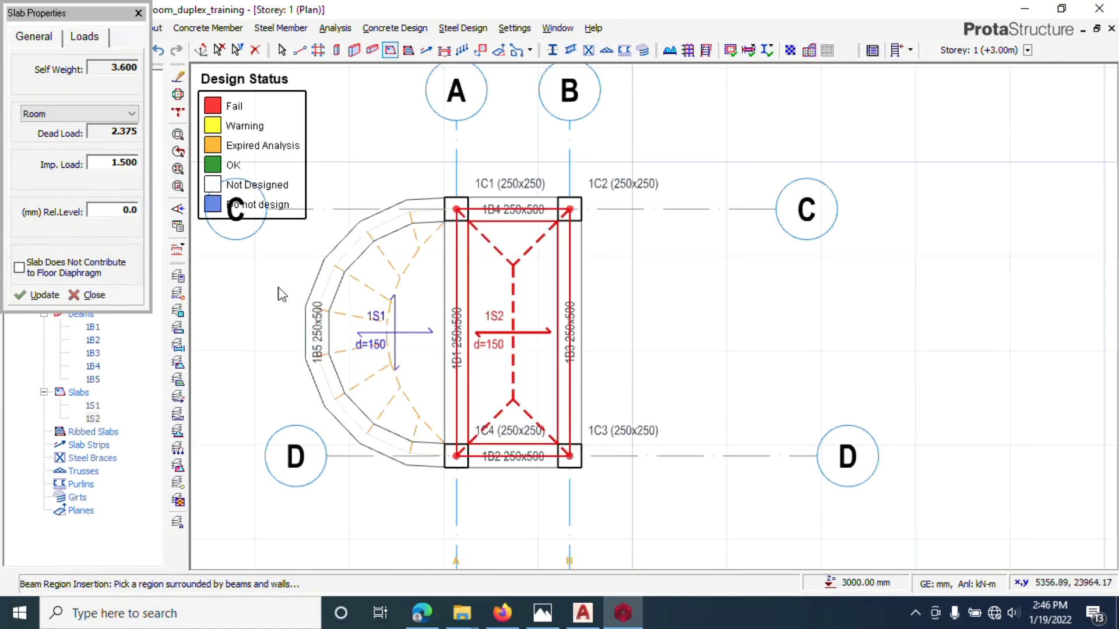
Step: Zoom around the plan to check both new slabs, then select the Views group in the model tree
{"action": "scroll", "coordinate": [572, 317], "scroll_direction": "down", "scroll_amount": 4}
{"action": "scroll", "coordinate": [583, 160], "scroll_direction": "up", "scroll_amount": 3}
{"action": "scroll", "coordinate": [583, 160], "scroll_direction": "down", "scroll_amount": 2}
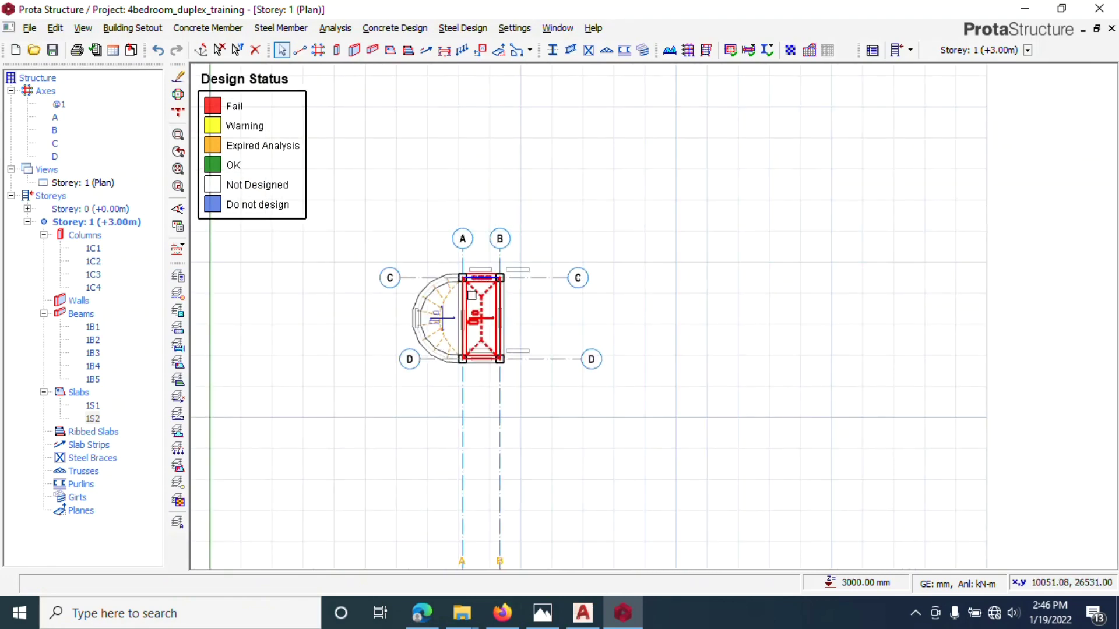
{"action": "scroll", "coordinate": [445, 326], "scroll_direction": "up", "scroll_amount": 1}
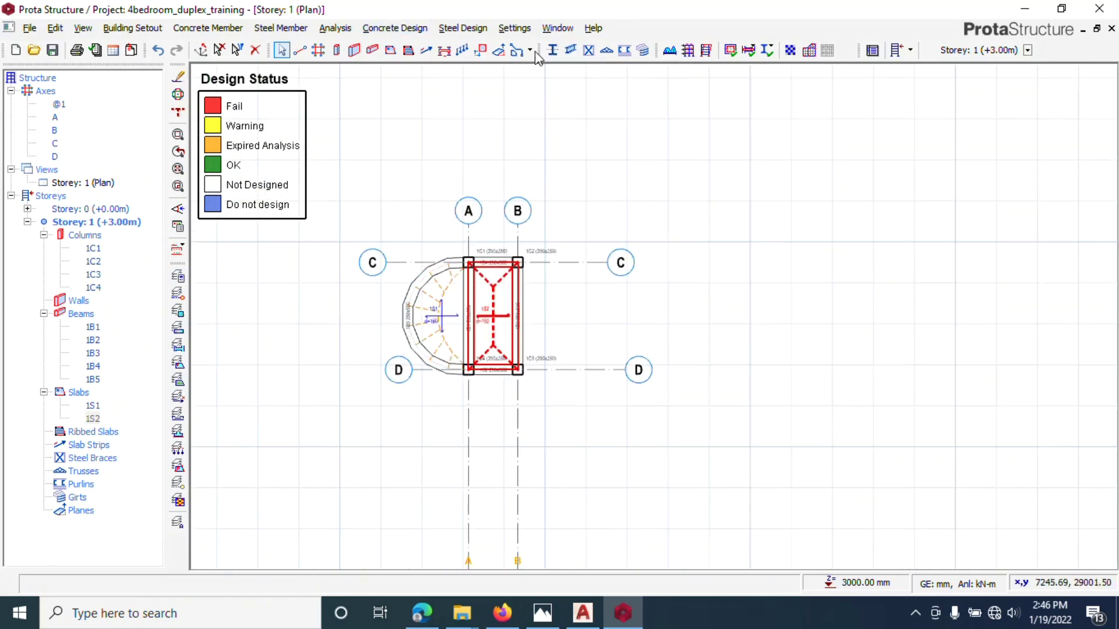
{"action": "scroll", "coordinate": [464, 292], "scroll_direction": "up", "scroll_amount": 2}
{"action": "scroll", "coordinate": [464, 292], "scroll_direction": "down", "scroll_amount": 1}
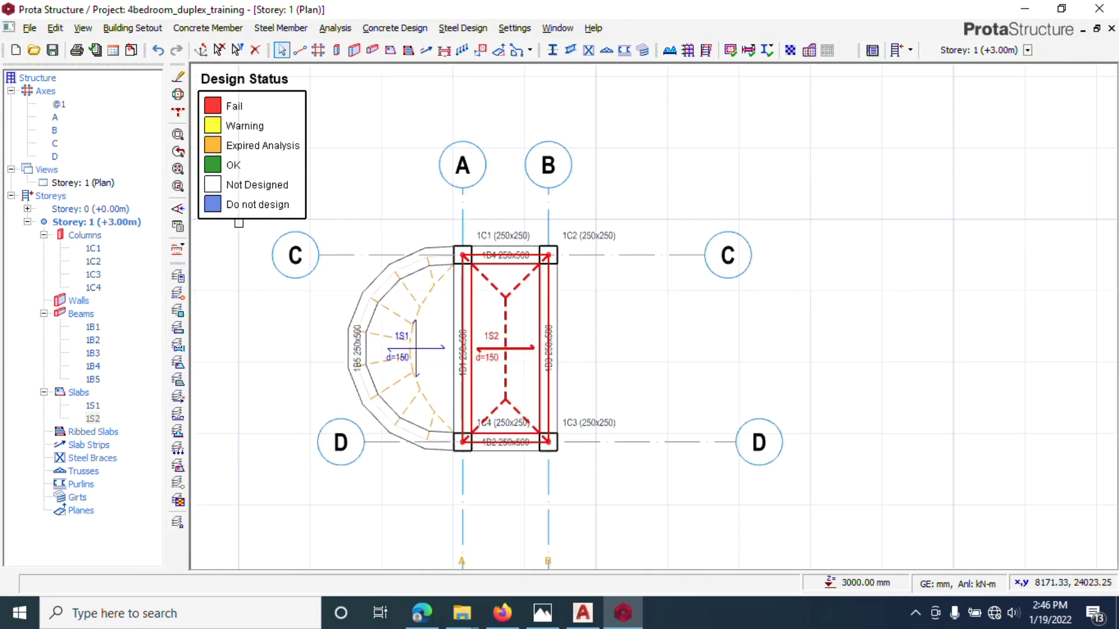
{"action": "left_click", "coordinate": [48, 170]}
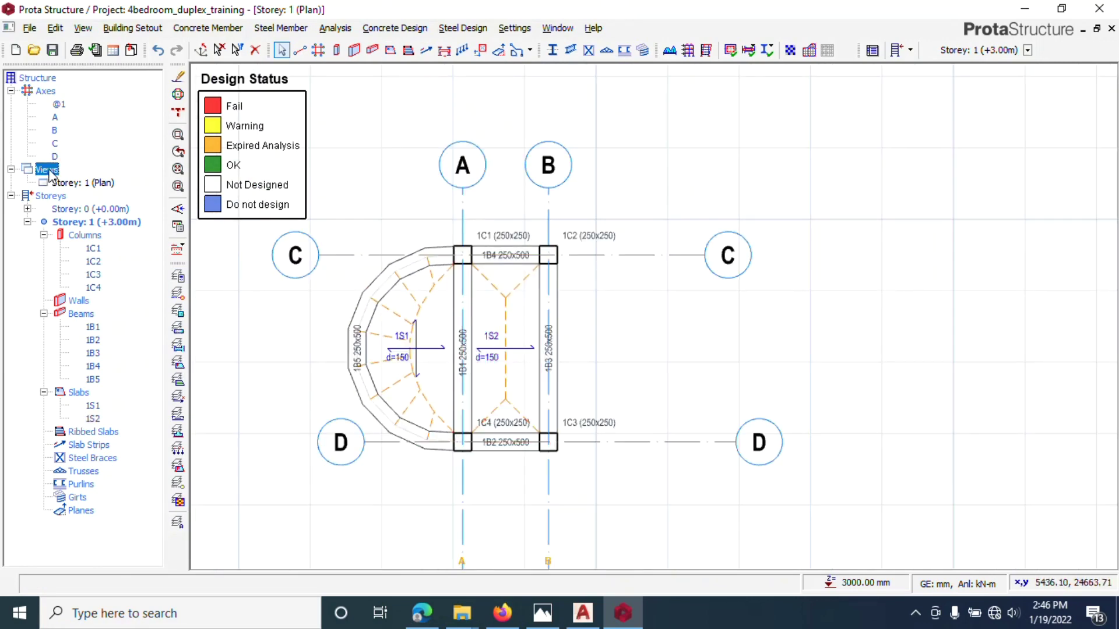
Step: Add a 3D view of storey 1 and orbit it to inspect the slabs, beams and columns
{"action": "right_click", "coordinate": [50, 171]}
{"action": "left_click", "coordinate": [89, 196]}
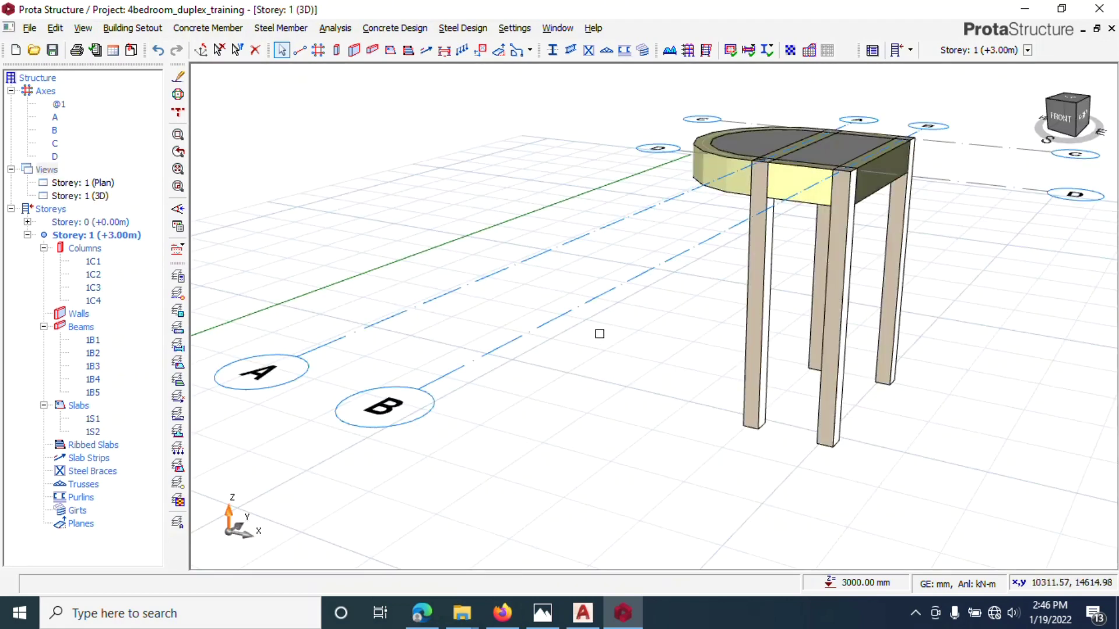
{"action": "middle_click_drag", "start_coordinate": [600, 332], "coordinate": [417, 239]}
{"action": "scroll", "coordinate": [679, 320], "scroll_direction": "down", "scroll_amount": 3}
{"action": "scroll", "coordinate": [640, 255], "scroll_direction": "up", "scroll_amount": 3}
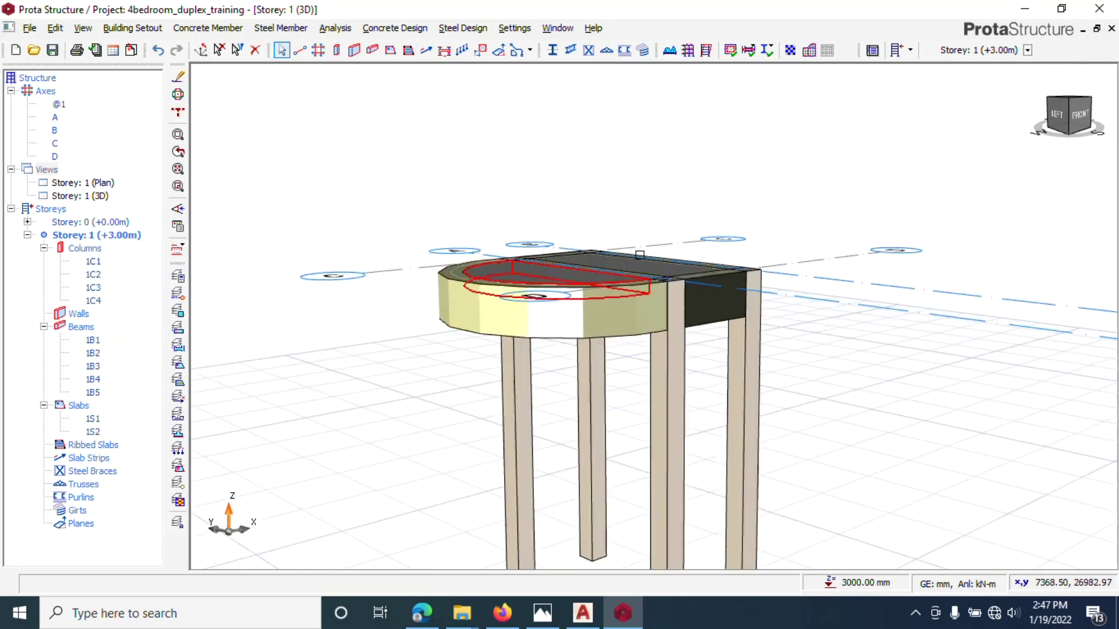
{"action": "scroll", "coordinate": [640, 254], "scroll_direction": "down", "scroll_amount": 3}
{"action": "middle_click_drag", "start_coordinate": [640, 254], "coordinate": [630, 288]}
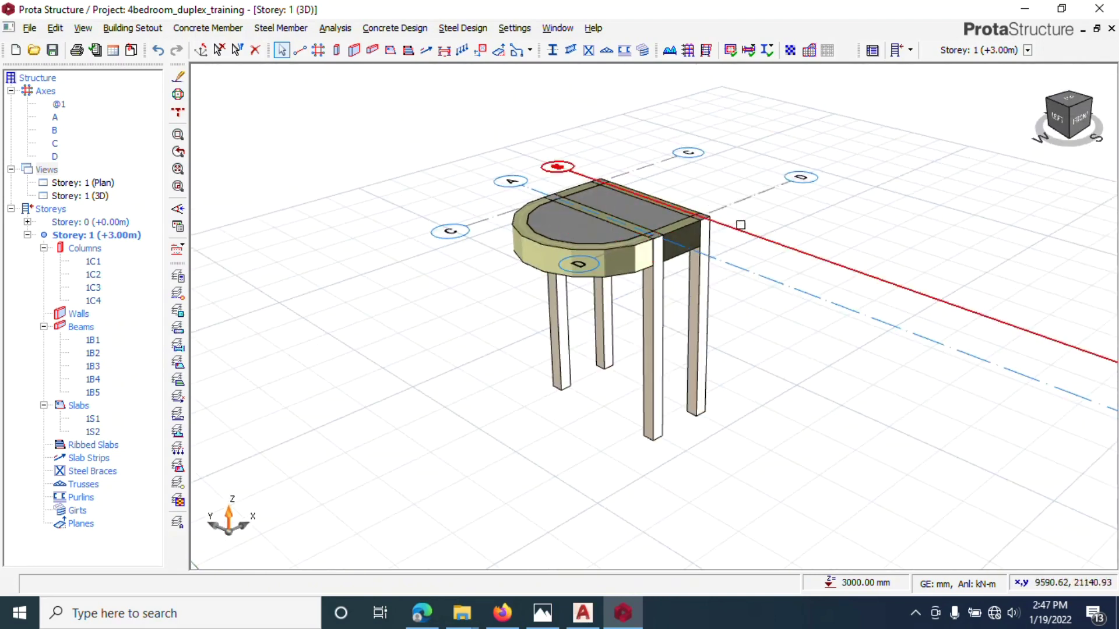
{"action": "middle_click_drag", "start_coordinate": [673, 237], "coordinate": [654, 297]}
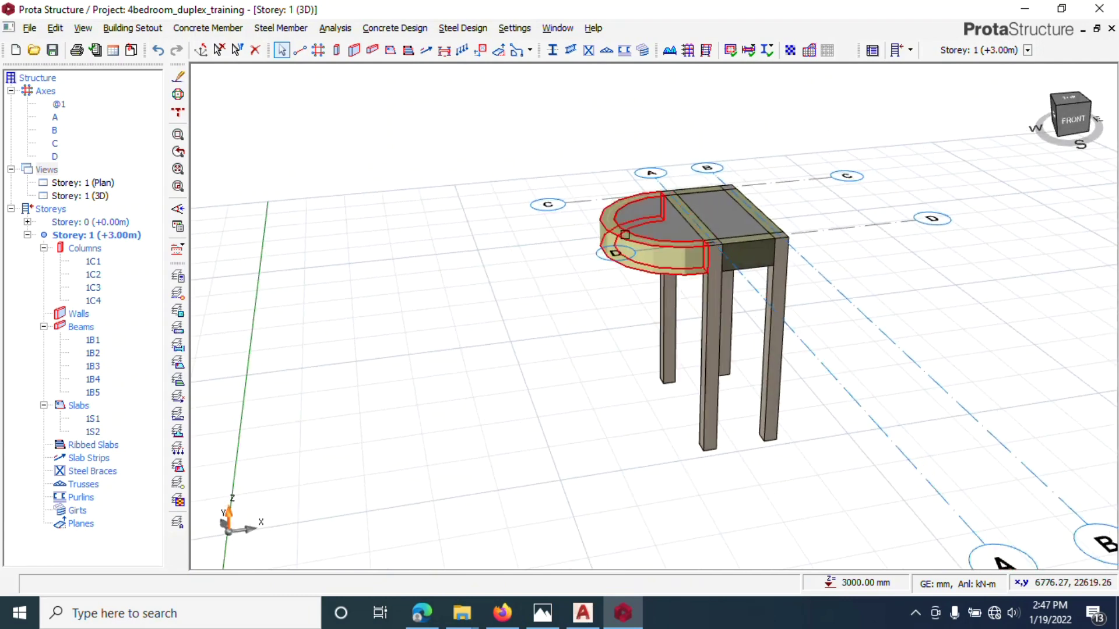
{"action": "mouse_move", "coordinate": [625, 236]}
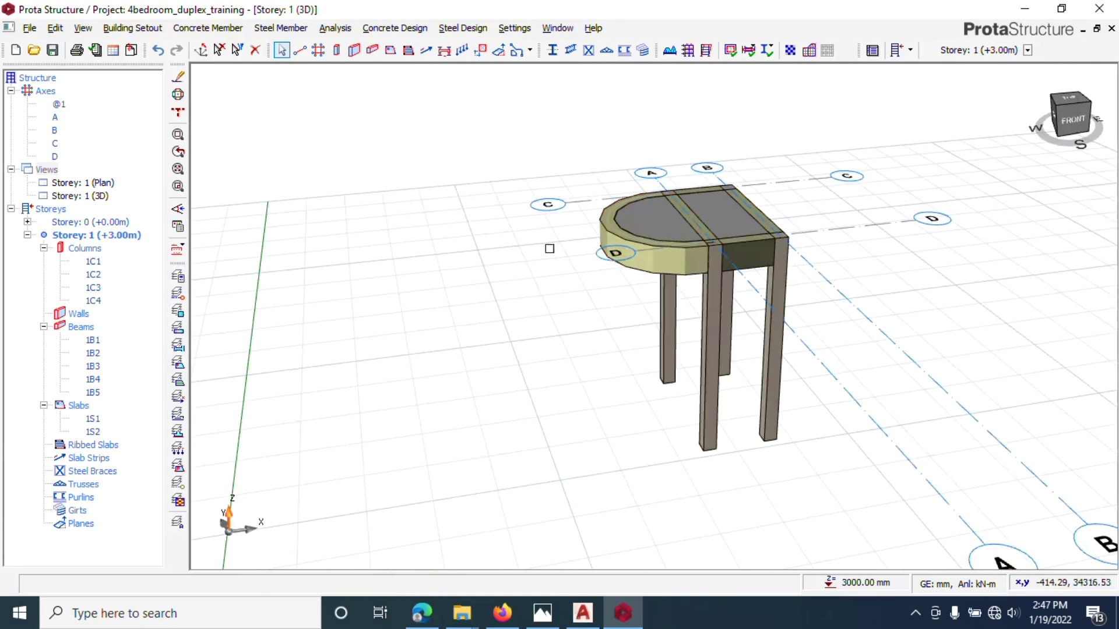
Step: Return to the Storey: 1 (Plan) view and show the hidden system tray icons
{"action": "double_click", "coordinate": [93, 183]}
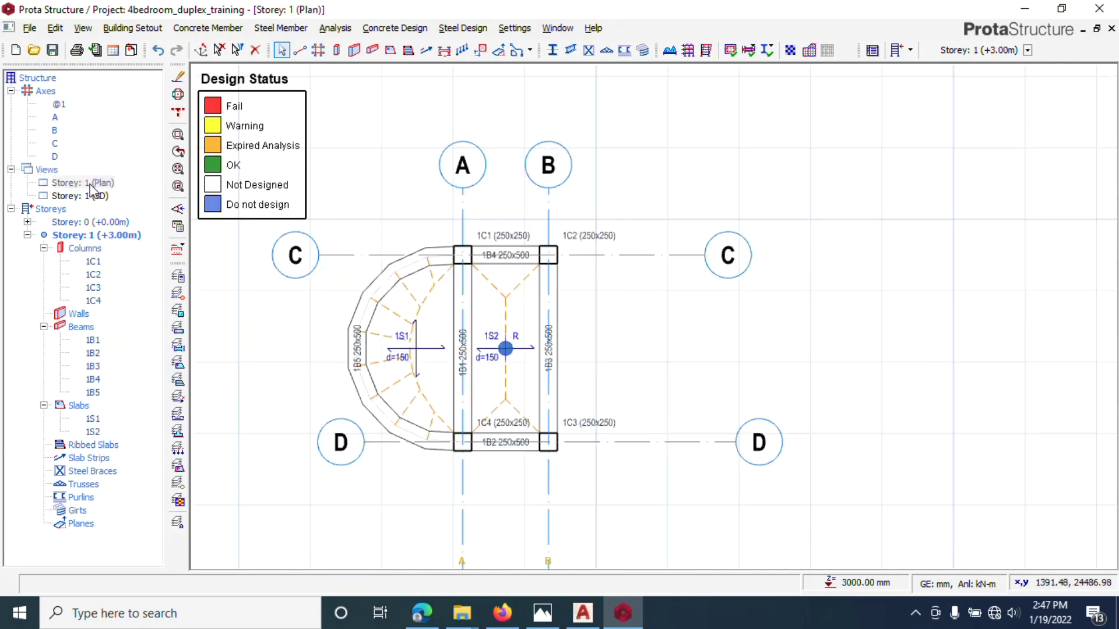
{"action": "scroll", "coordinate": [559, 280], "scroll_direction": "down", "scroll_amount": 2}
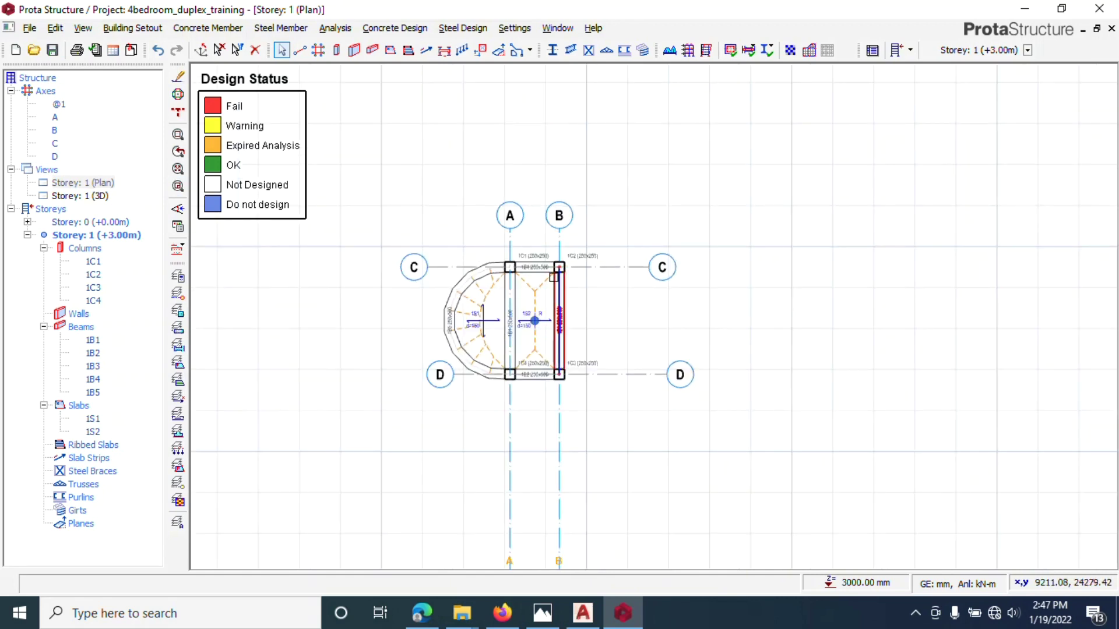
{"action": "mouse_move", "coordinate": [553, 276]}
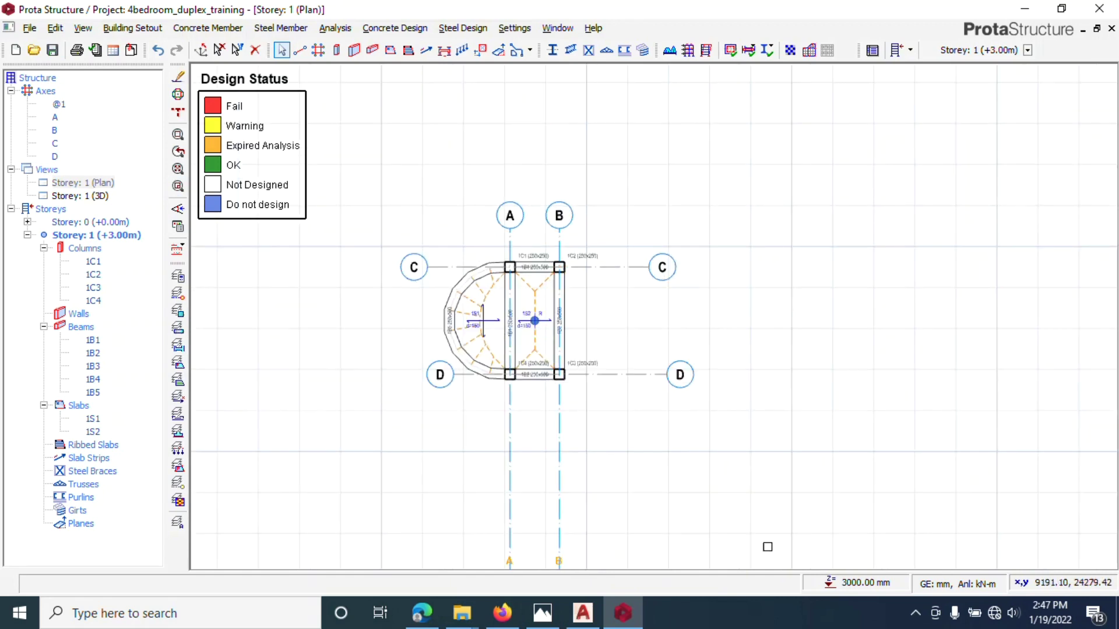
{"action": "left_click", "coordinate": [915, 614]}
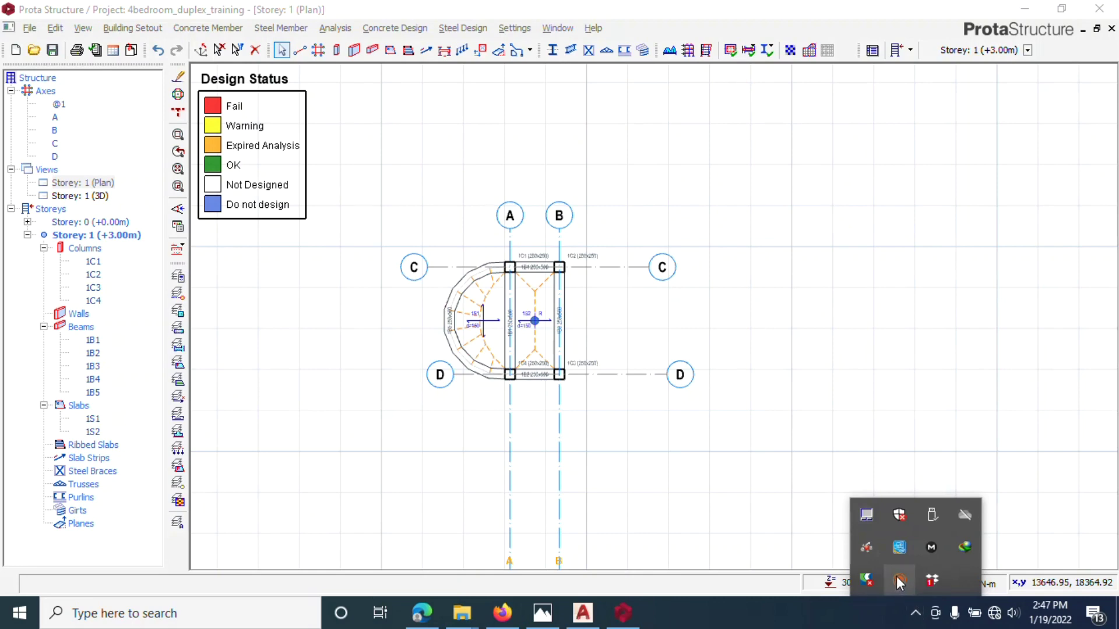